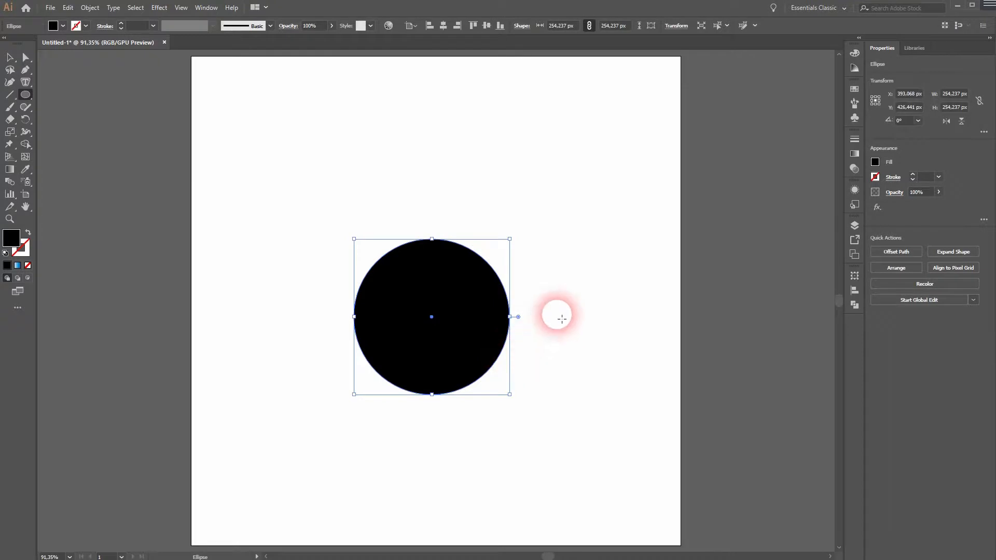
Scale a concentric copy of the black circle down to about 207 px in diameter and fill it red.
{"action": "left_click_drag", "start_coordinate": [510, 239], "coordinate": [499, 257]}
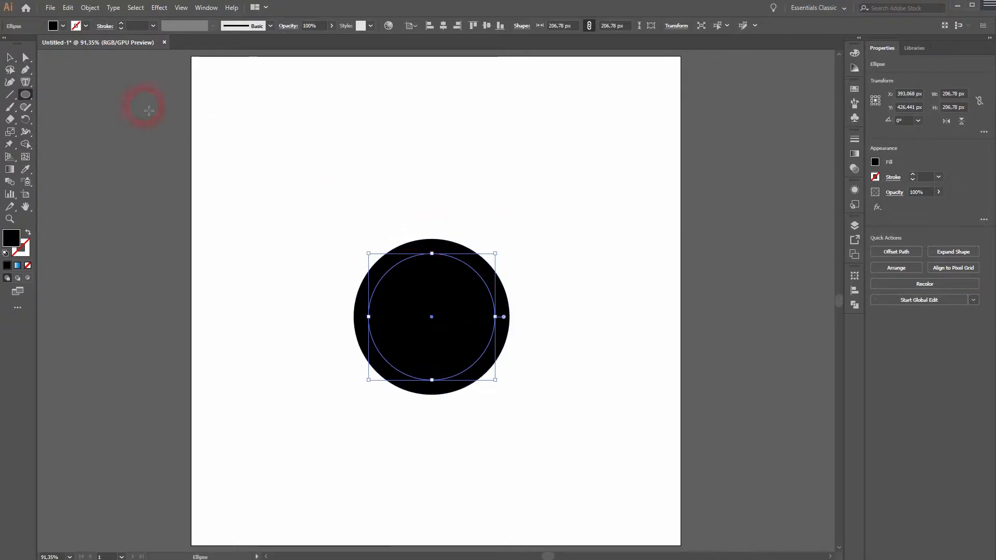
{"action": "left_click", "coordinate": [64, 26]}
{"action": "left_click", "coordinate": [47, 45]}
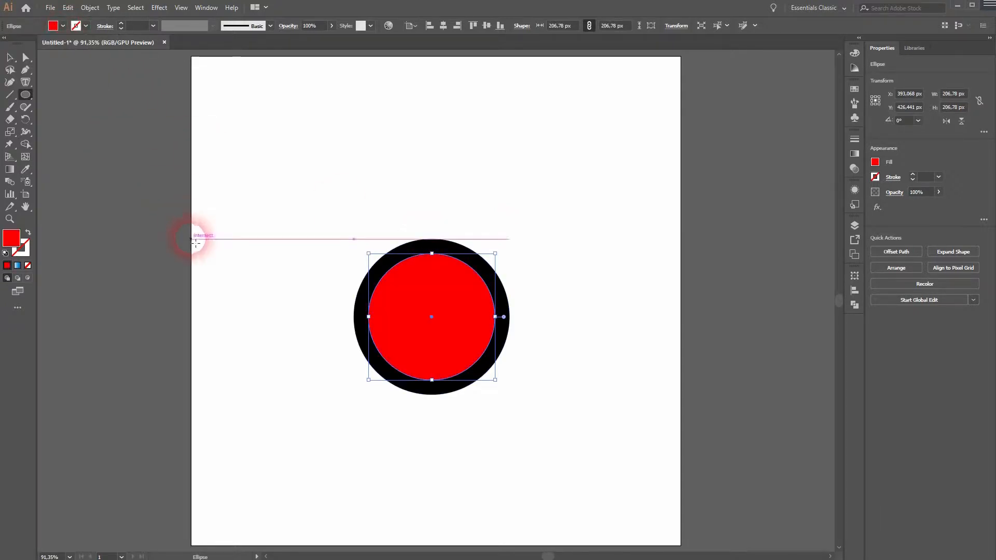
Subtract the red circle from the black circle with Pathfinder's Minus Front to leave a ring.
{"action": "key", "text": "v"}
{"action": "left_click_drag", "start_coordinate": [314, 458], "coordinate": [518, 212]}
{"action": "left_click", "coordinate": [206, 8]}
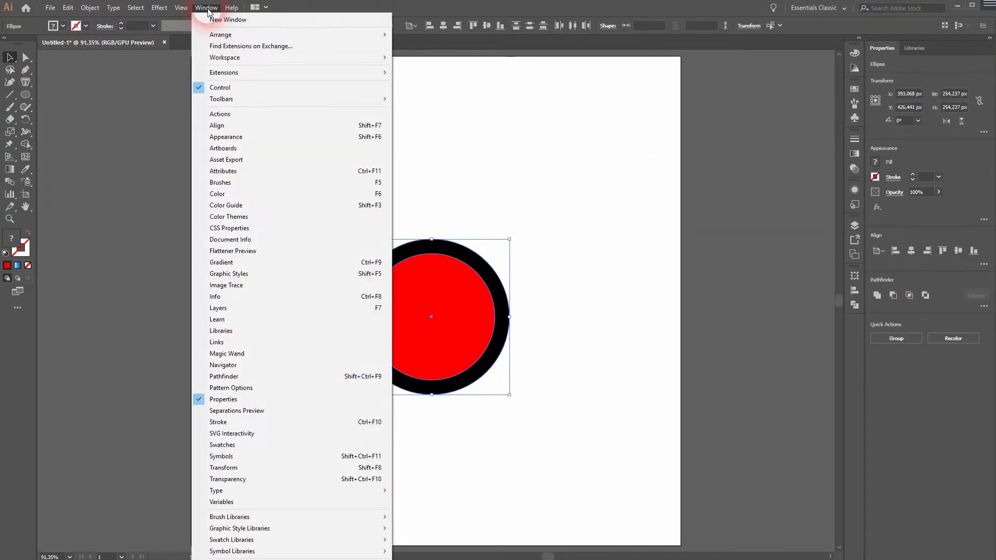
{"action": "left_click", "coordinate": [325, 377]}
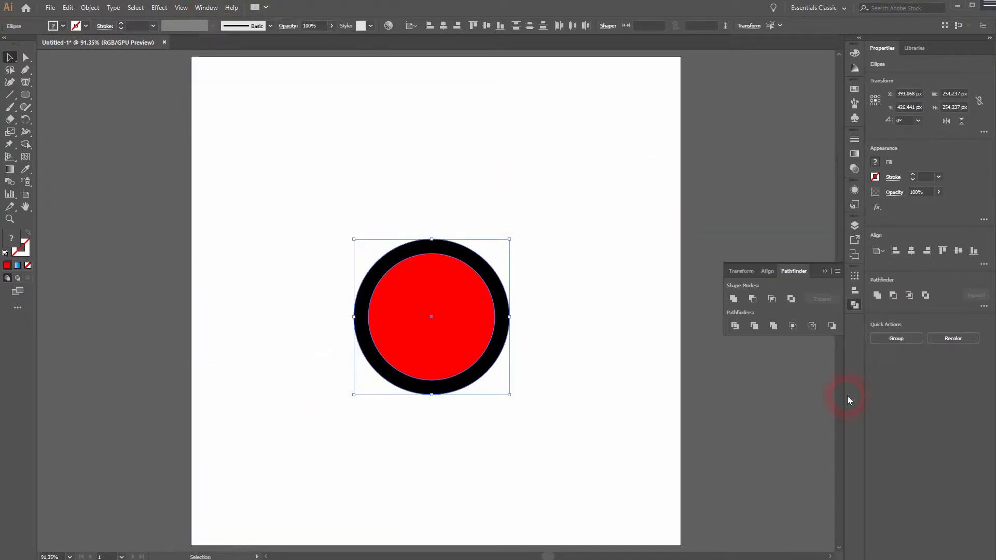
{"action": "left_click", "coordinate": [850, 310]}
{"action": "left_click", "coordinate": [856, 305]}
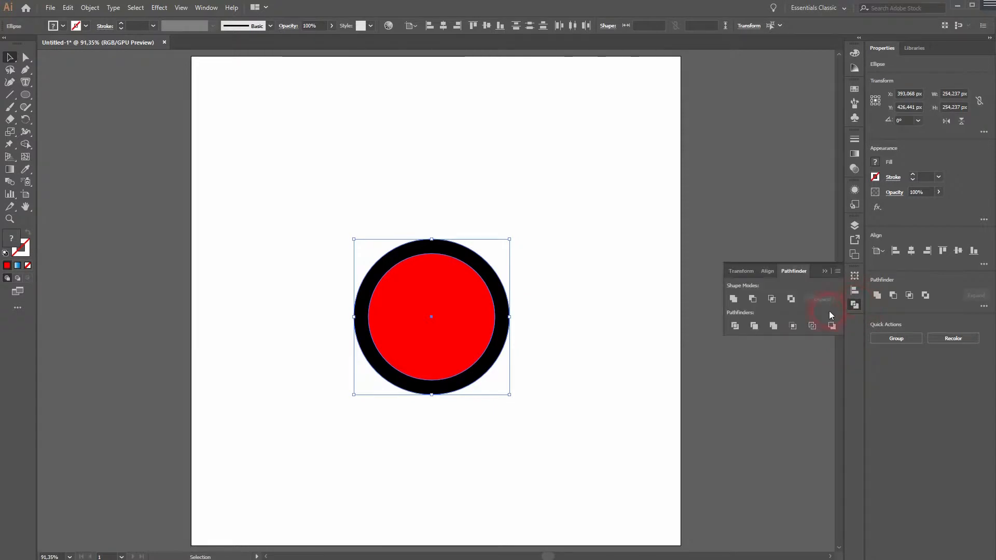
{"action": "left_click", "coordinate": [757, 301]}
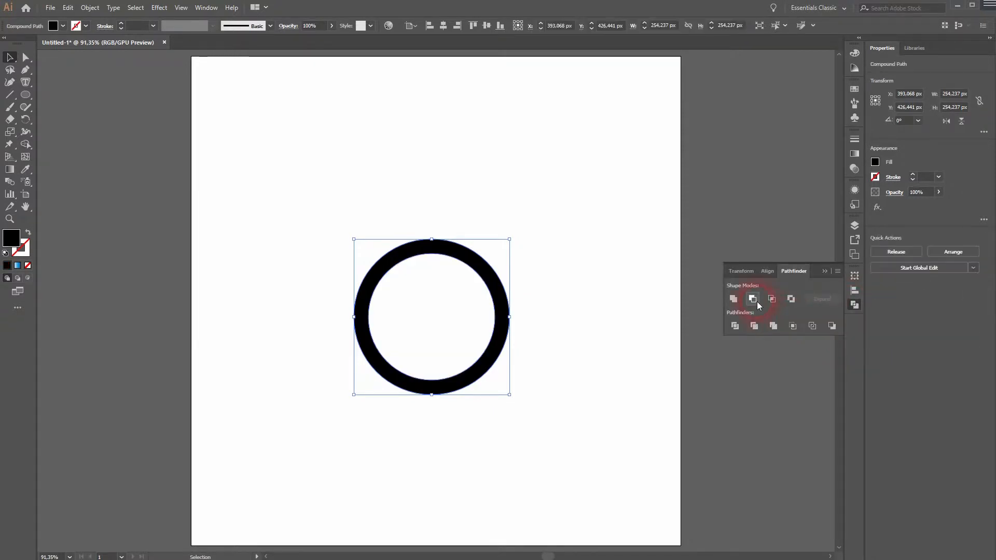
{"action": "left_click", "coordinate": [823, 271]}
Centre the ring horizontally and vertically on the artboard.
{"action": "left_click_drag", "start_coordinate": [498, 327], "coordinate": [640, 210]}
{"action": "left_click", "coordinate": [443, 26]}
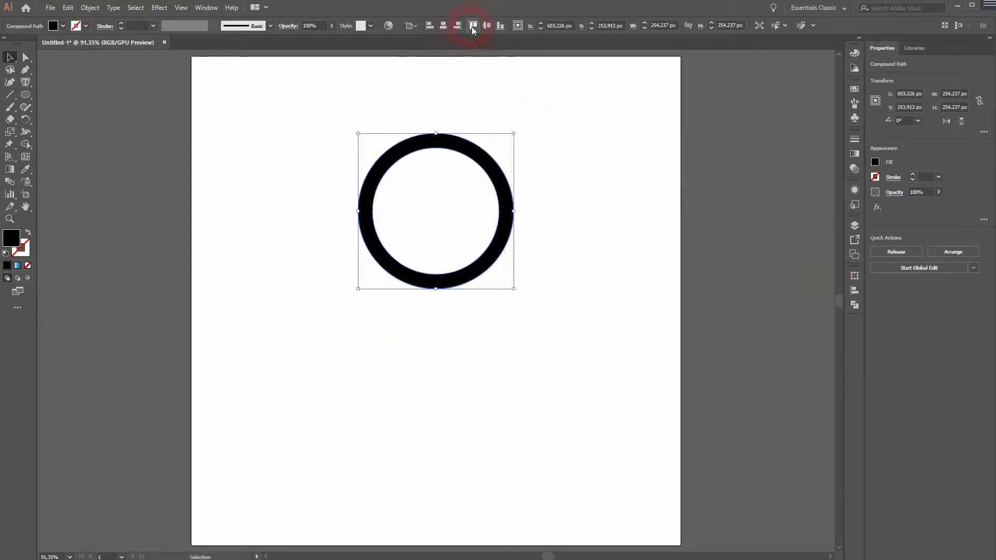
{"action": "left_click", "coordinate": [484, 26]}
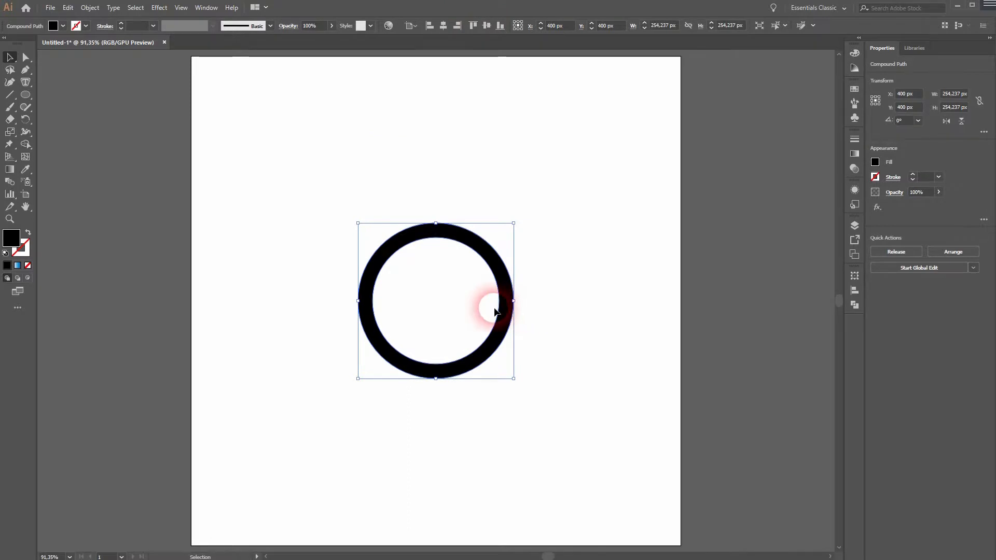
In outline view, duplicate the ring about 24 px to the right, snapping the copy's outer edge to the original's inner edge.
{"action": "key", "text": "ctrl+y"}
{"action": "scroll", "coordinate": [387, 302], "scroll_direction": "up", "scroll_amount": 4}
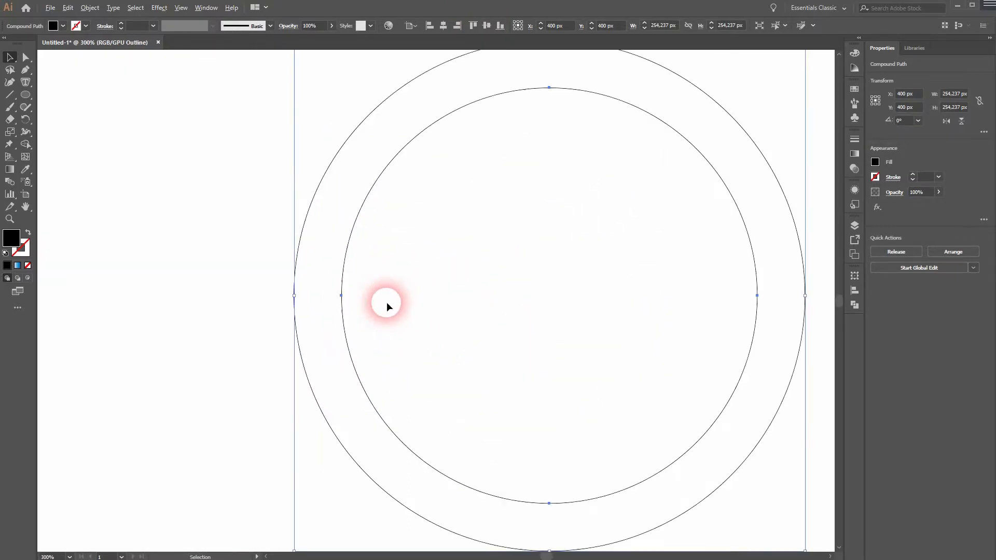
{"action": "left_click_drag", "start_coordinate": [342, 305], "coordinate": [389, 306]}
{"action": "left_click", "coordinate": [180, 8]}
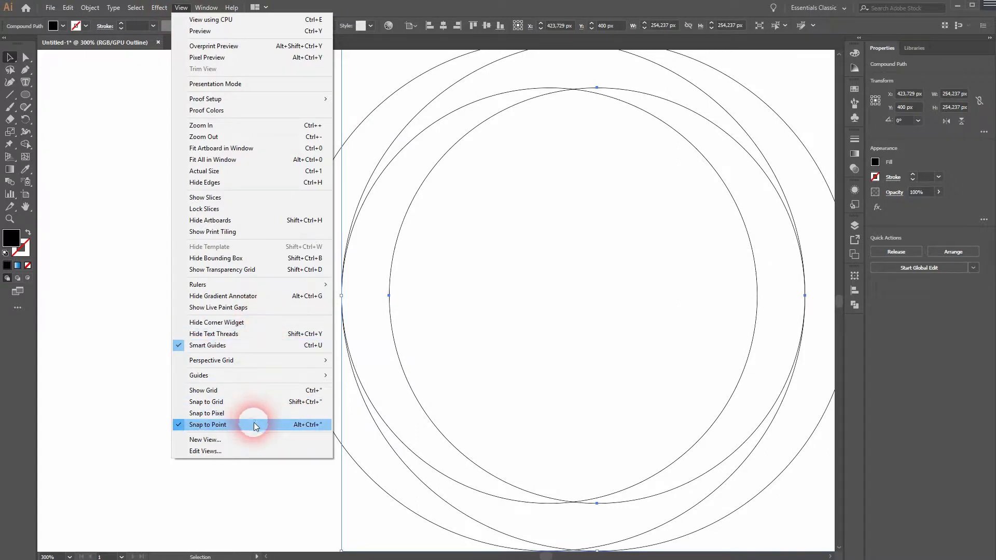
{"action": "left_click", "coordinate": [108, 278]}
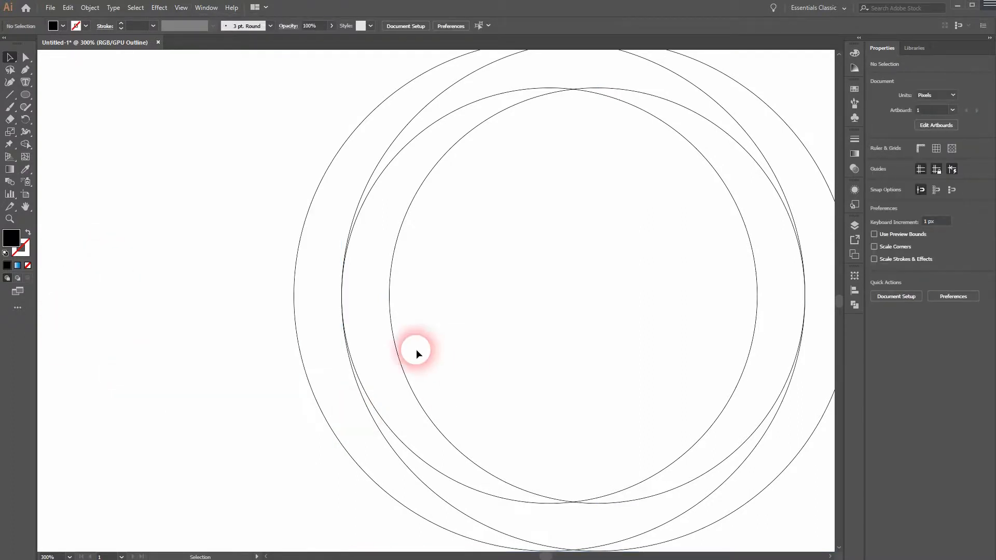
{"action": "scroll", "coordinate": [416, 349], "scroll_direction": "up", "scroll_amount": 6}
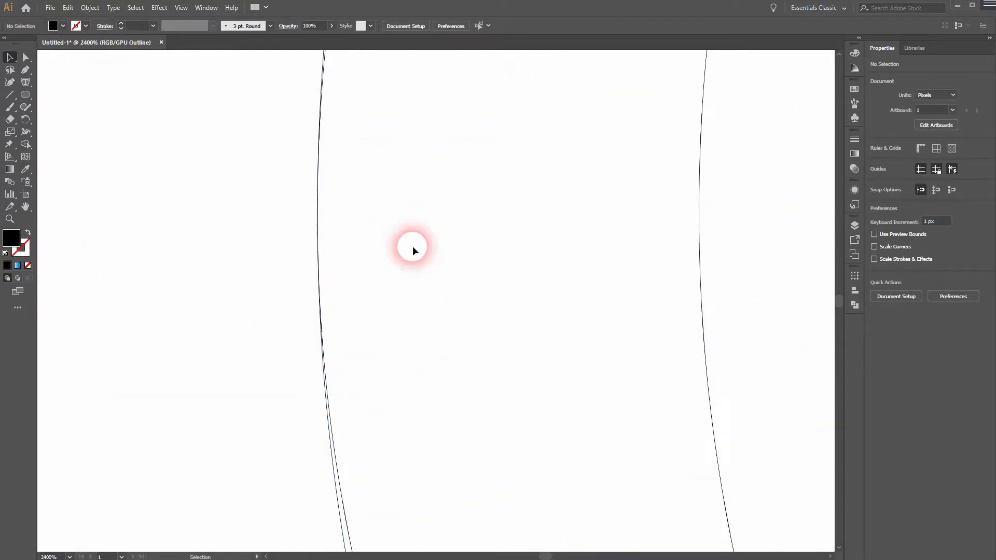
{"action": "scroll", "coordinate": [544, 322], "scroll_direction": "down", "scroll_amount": 4}
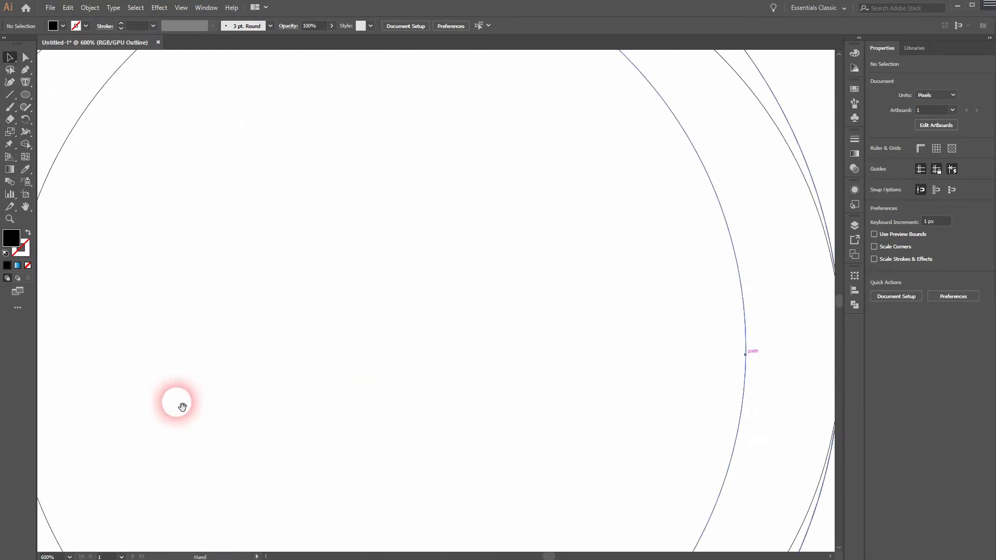
{"action": "scroll", "coordinate": [553, 300], "scroll_direction": "up", "scroll_amount": 4}
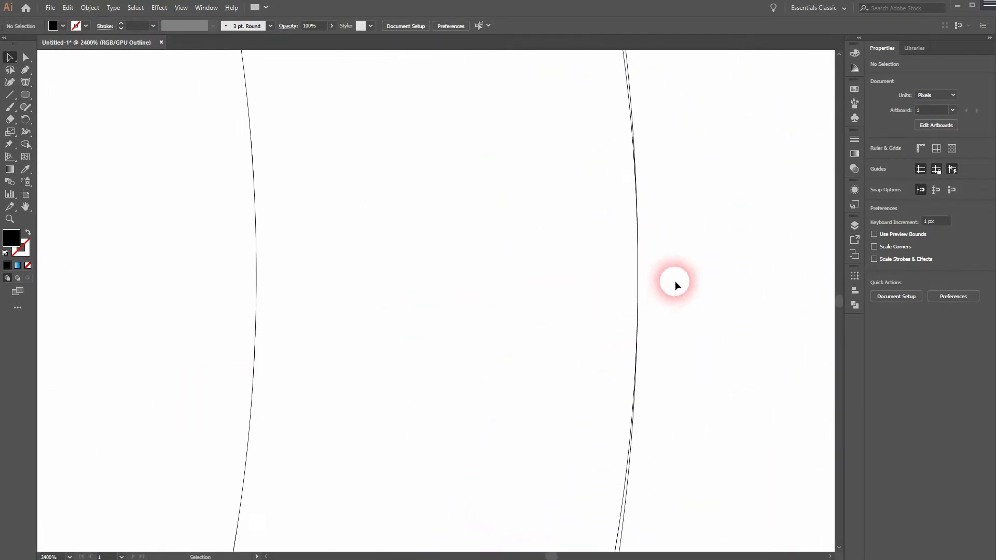
{"action": "key", "text": "ctrl+0"}
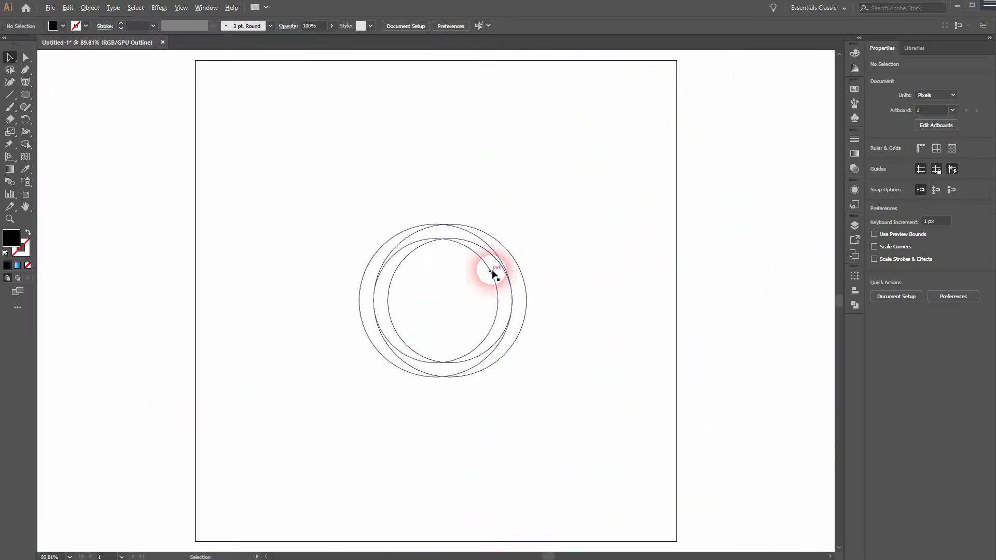
Draw a rectangle about 26.4 by 4 px across the top crossing of the rings, between their outer-edge peaks.
{"action": "scroll", "coordinate": [471, 273], "scroll_direction": "up", "scroll_amount": 2}
{"action": "left_click_drag", "start_coordinate": [410, 270], "coordinate": [471, 345]}
{"action": "scroll", "coordinate": [454, 248], "scroll_direction": "up", "scroll_amount": 5}
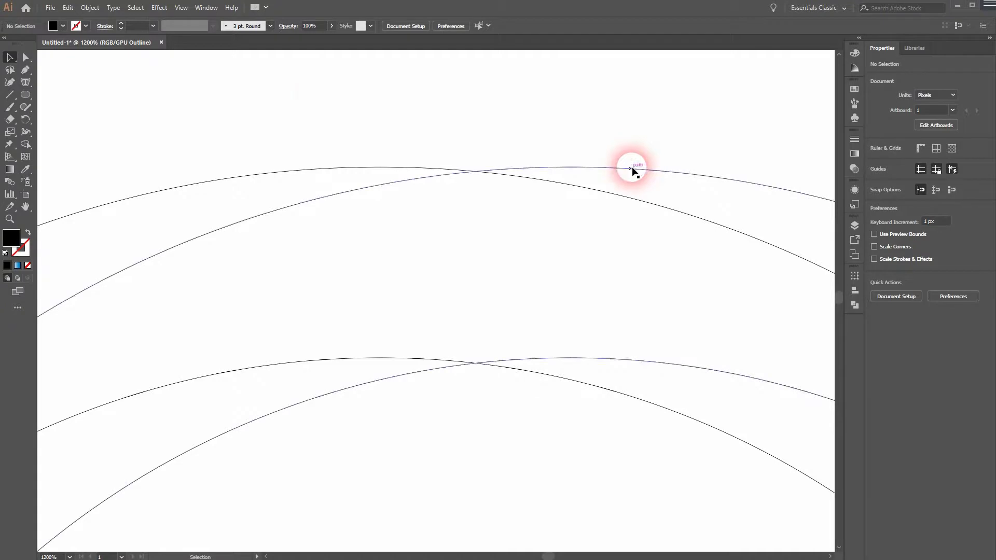
{"action": "left_click", "coordinate": [27, 96]}
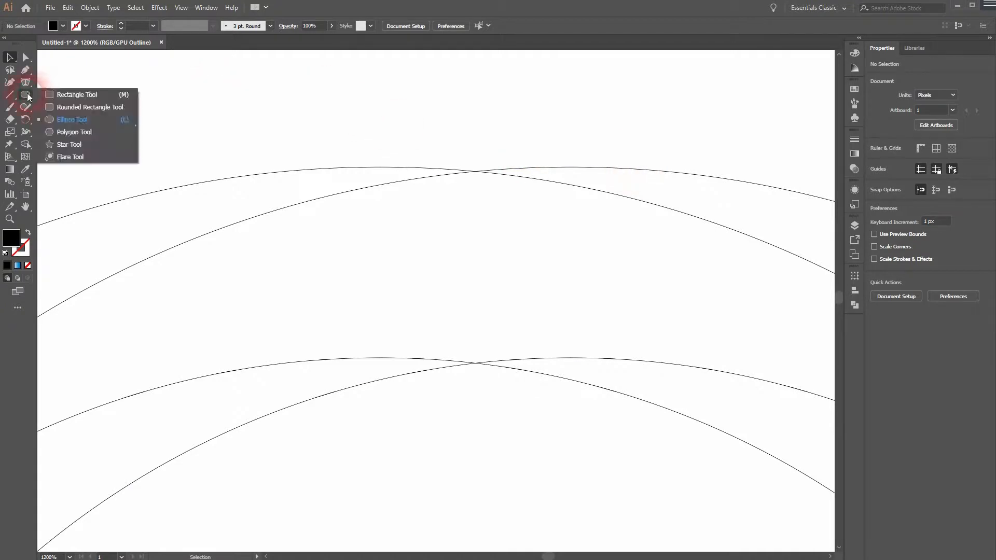
{"action": "left_click", "coordinate": [59, 94]}
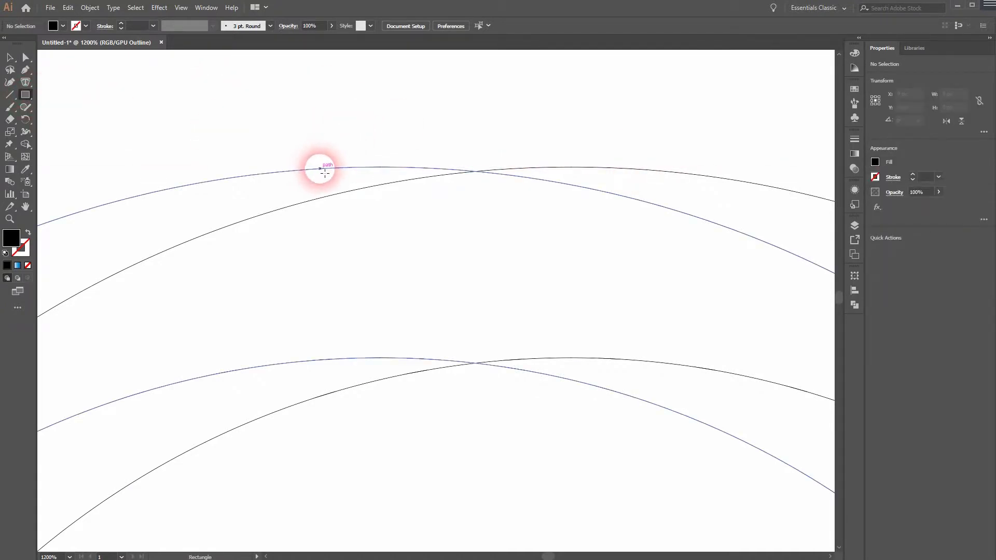
{"action": "left_click_drag", "start_coordinate": [360, 171], "coordinate": [568, 200]}
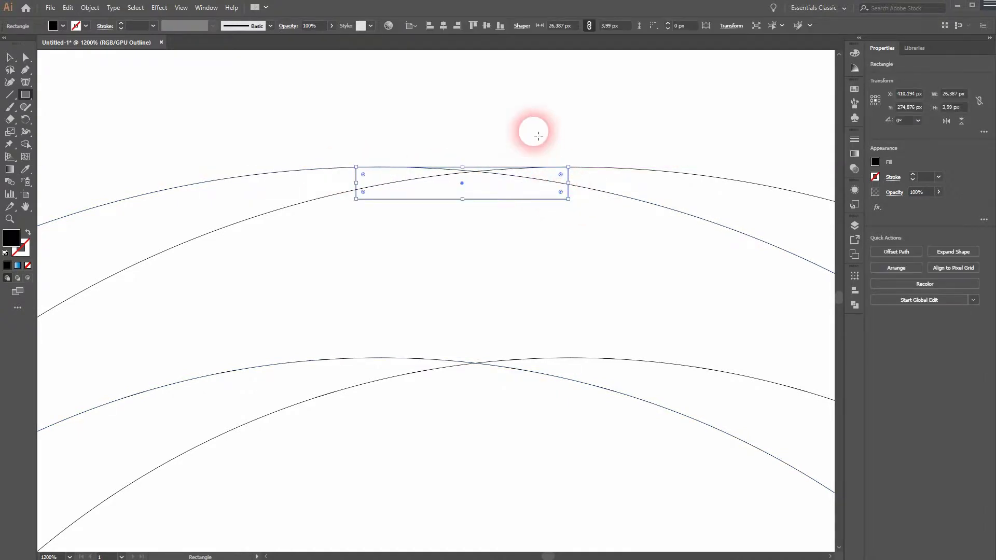
{"action": "key", "text": "v"}
{"action": "left_click", "coordinate": [567, 142]}
Move the top rectangle's left edge inward to the topmost point of the left ring's outer edge.
{"action": "scroll", "coordinate": [566, 142], "scroll_direction": "up", "scroll_amount": 5}
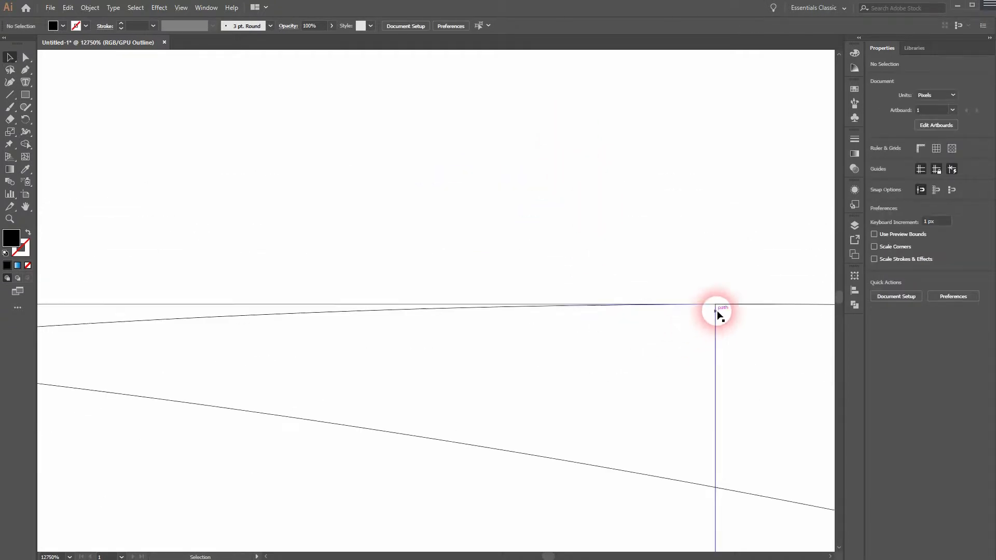
{"action": "left_click_drag", "start_coordinate": [293, 235], "coordinate": [713, 198]}
{"action": "left_click_drag", "start_coordinate": [227, 178], "coordinate": [550, 177]}
{"action": "left_click_drag", "start_coordinate": [145, 168], "coordinate": [557, 177]}
{"action": "left_click_drag", "start_coordinate": [158, 202], "coordinate": [529, 166]}
{"action": "left_click_drag", "start_coordinate": [171, 169], "coordinate": [336, 207]}
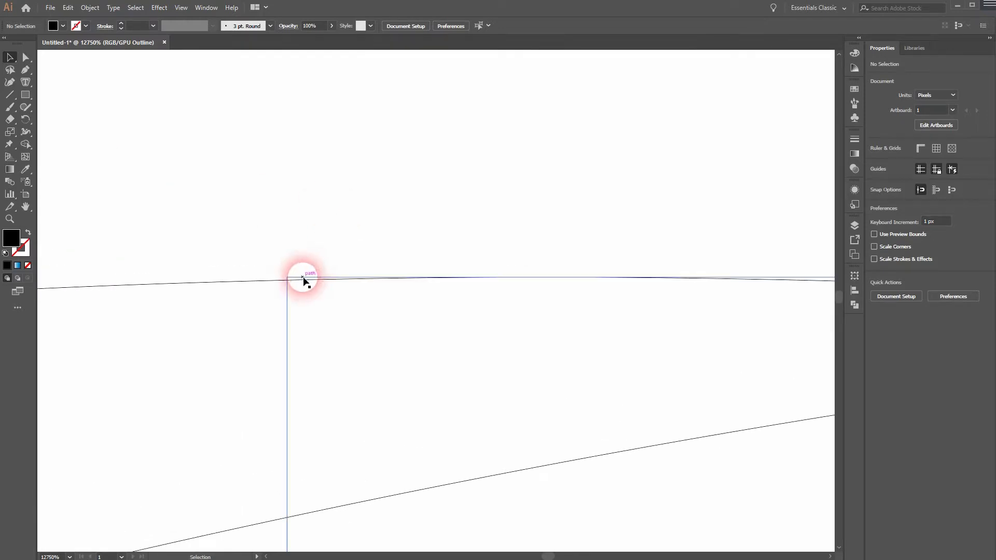
{"action": "left_click_drag", "start_coordinate": [371, 447], "coordinate": [334, 324]}
{"action": "left_click", "coordinate": [244, 357]}
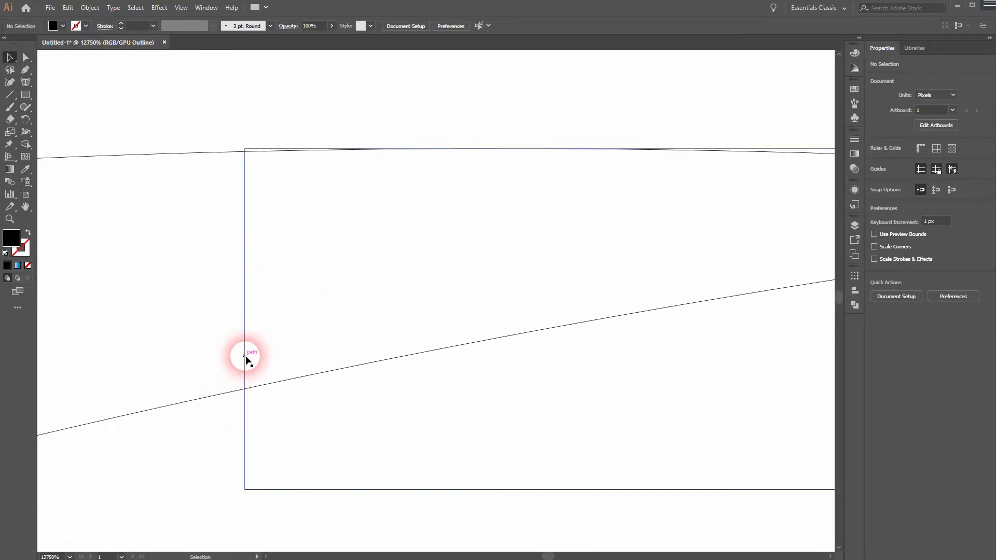
{"action": "left_click_drag", "start_coordinate": [244, 318], "coordinate": [469, 320]}
{"action": "left_click", "coordinate": [595, 101]}
Examine how closely the top rectangle's left corner meets the peak of the left ring's outer edge.
{"action": "scroll", "coordinate": [480, 149], "scroll_direction": "up", "scroll_amount": 5}
{"action": "scroll", "coordinate": [574, 193], "scroll_direction": "down", "scroll_amount": 2}
{"action": "scroll", "coordinate": [658, 195], "scroll_direction": "down", "scroll_amount": 1}
{"action": "left_click_drag", "start_coordinate": [689, 186], "coordinate": [432, 441]}
{"action": "scroll", "coordinate": [395, 307], "scroll_direction": "up", "scroll_amount": 3}
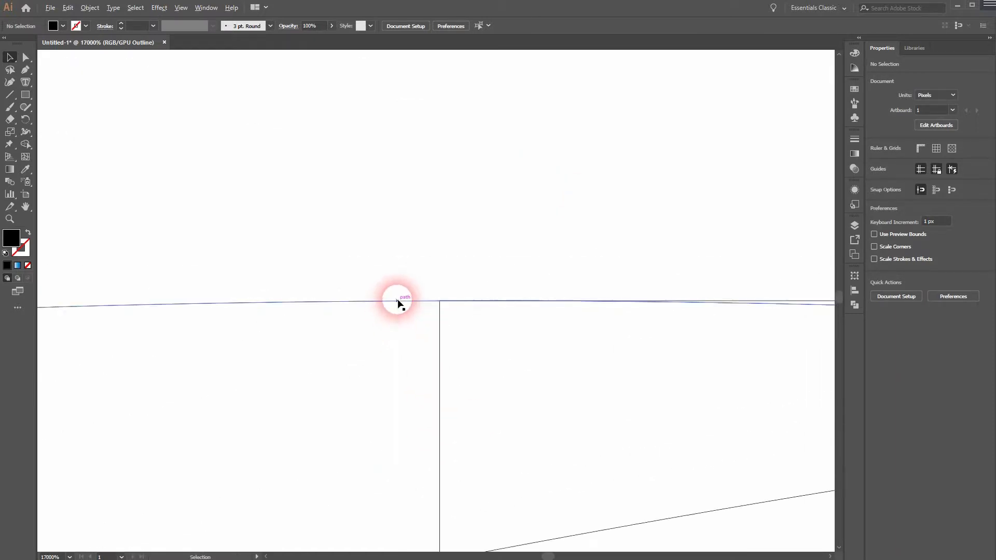
{"action": "left_click_drag", "start_coordinate": [510, 454], "coordinate": [469, 141]}
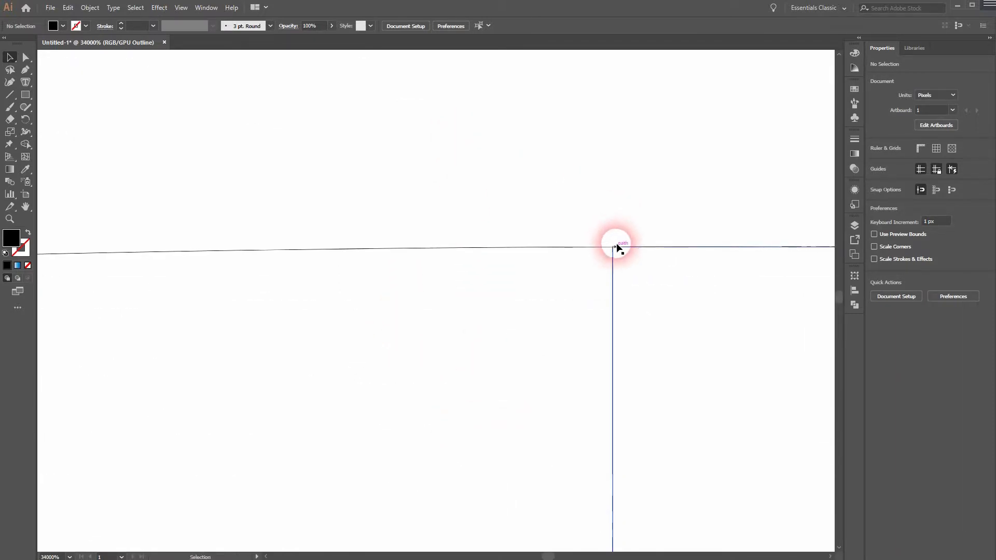
{"action": "left_click_drag", "start_coordinate": [672, 283], "coordinate": [422, 324]}
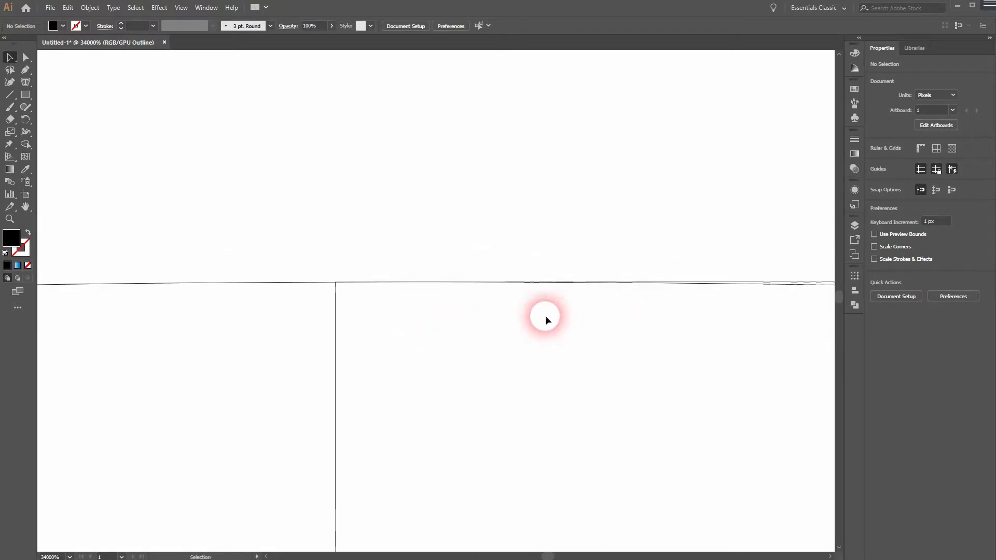
{"action": "scroll", "coordinate": [332, 280], "scroll_direction": "up", "scroll_amount": 1}
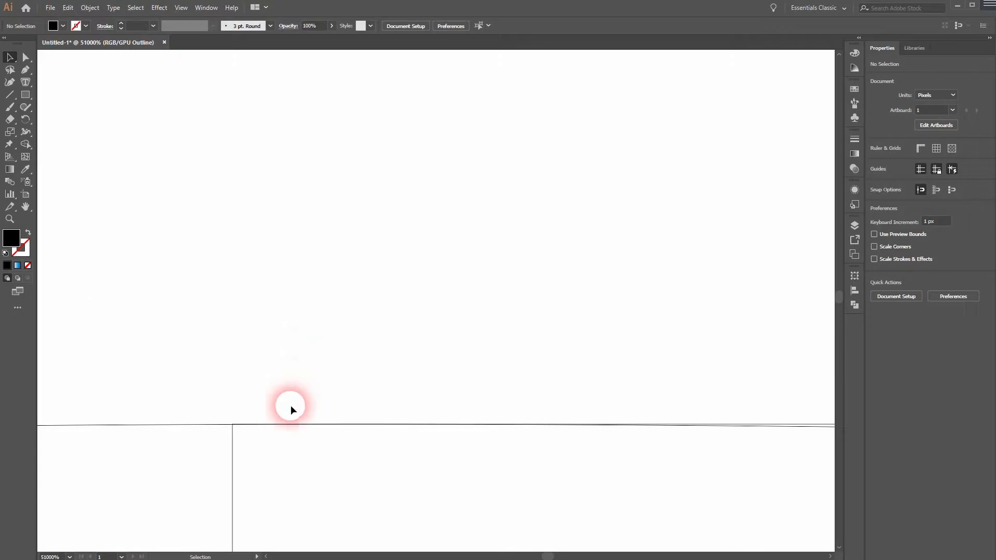
{"action": "key", "text": "ctrl+0"}
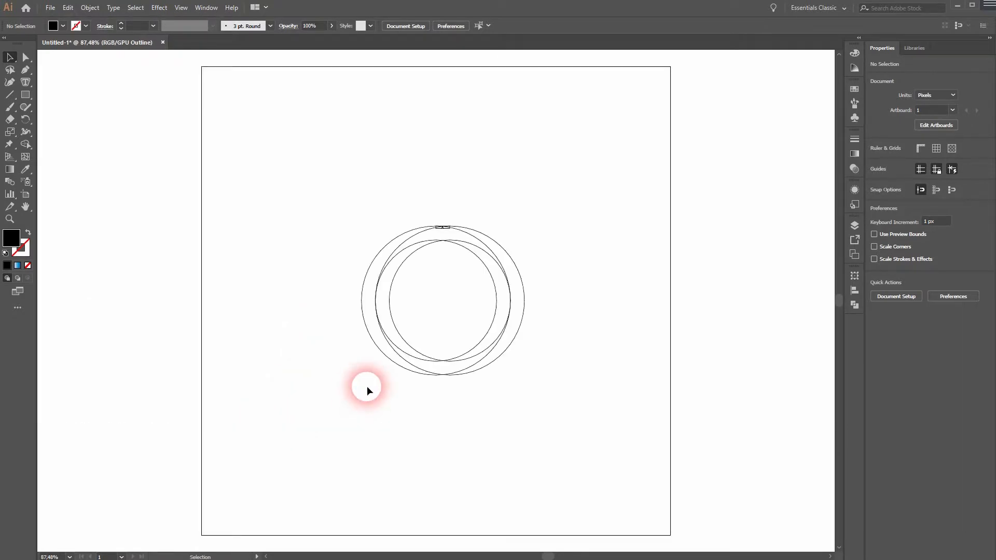
Draw a rectangle about 25 by 7.2 px over the bottom crossing of the rings, between their lowest outer-edge points.
{"action": "scroll", "coordinate": [453, 379], "scroll_direction": "up", "scroll_amount": 6}
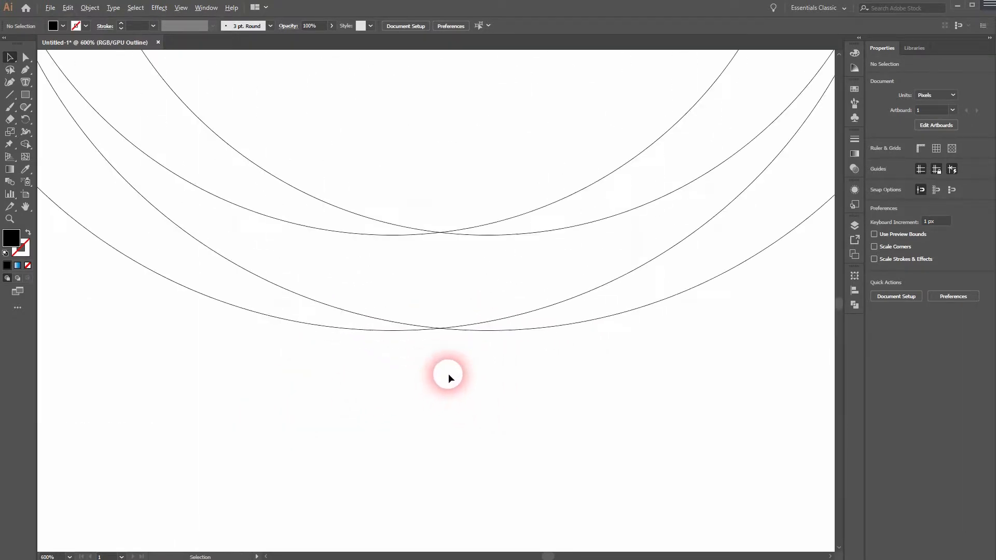
{"action": "scroll", "coordinate": [430, 354], "scroll_direction": "up", "scroll_amount": 3}
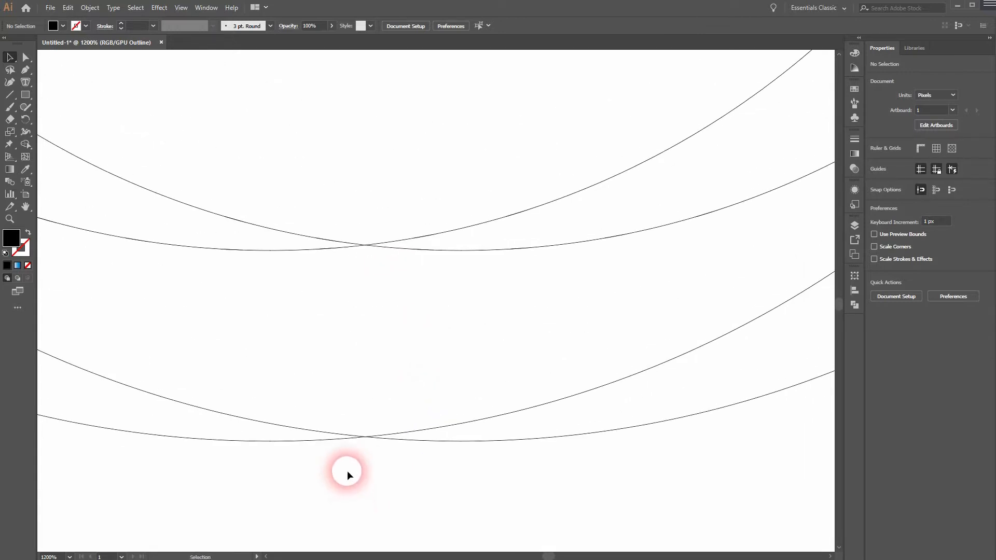
{"action": "left_click", "coordinate": [26, 96]}
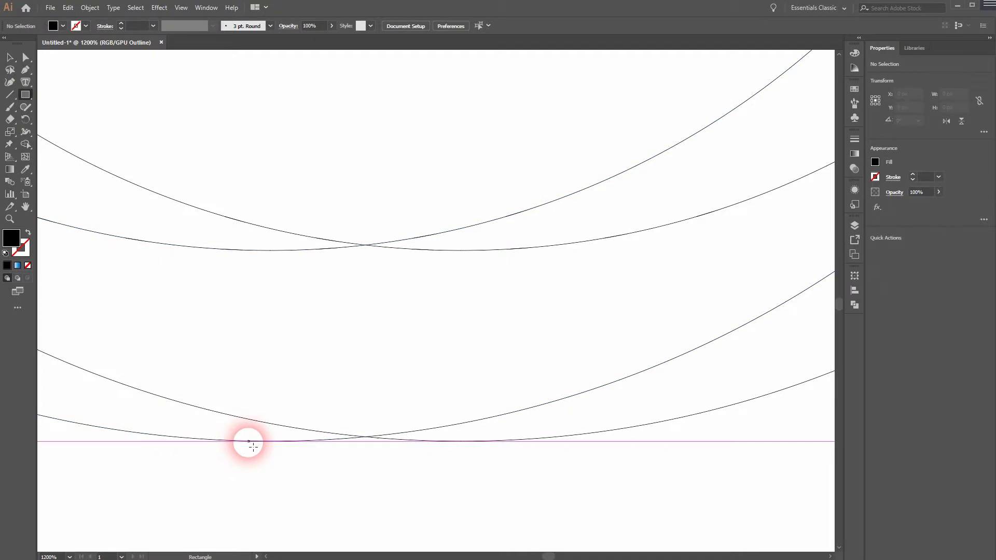
{"action": "left_click_drag", "start_coordinate": [262, 442], "coordinate": [468, 389]}
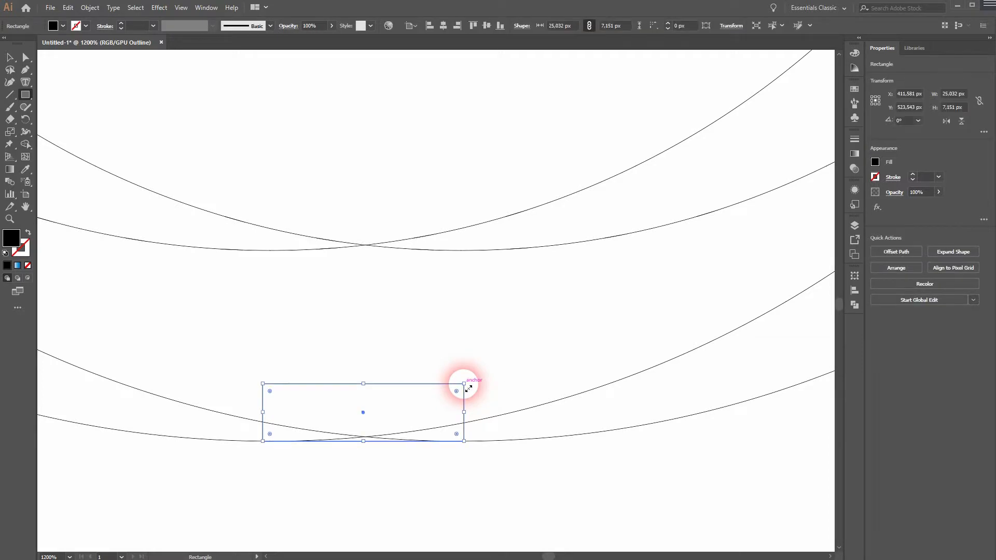
{"action": "key", "text": "v"}
{"action": "left_click", "coordinate": [415, 508]}
Examine how closely both lower corners of the bottom rectangle meet the rings' outer edges.
{"action": "scroll", "coordinate": [465, 458], "scroll_direction": "up", "scroll_amount": 10}
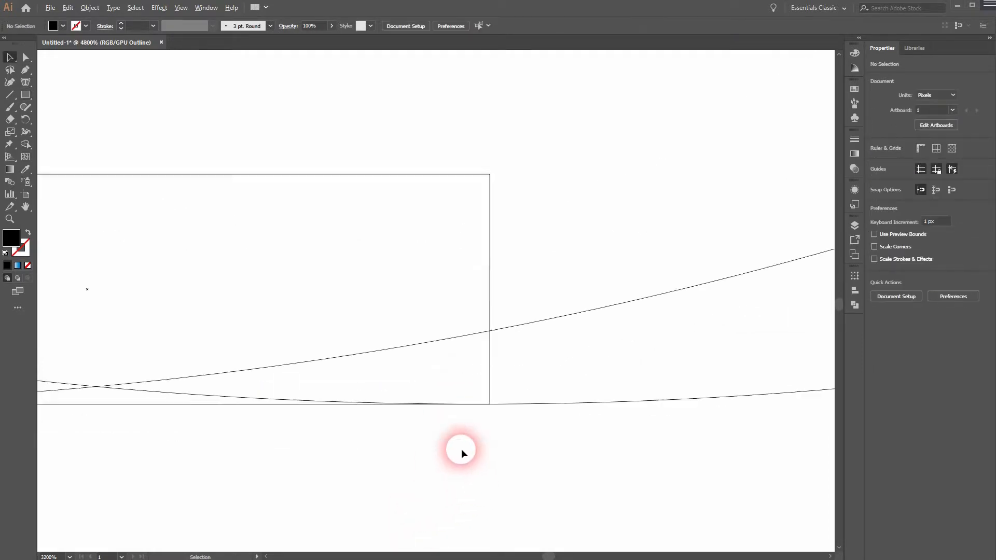
{"action": "scroll", "coordinate": [483, 428], "scroll_direction": "down", "scroll_amount": 8}
{"action": "left_click_drag", "start_coordinate": [266, 492], "coordinate": [501, 345]}
{"action": "scroll", "coordinate": [442, 319], "scroll_direction": "up", "scroll_amount": 4}
{"action": "scroll", "coordinate": [442, 319], "scroll_direction": "up", "scroll_amount": 6}
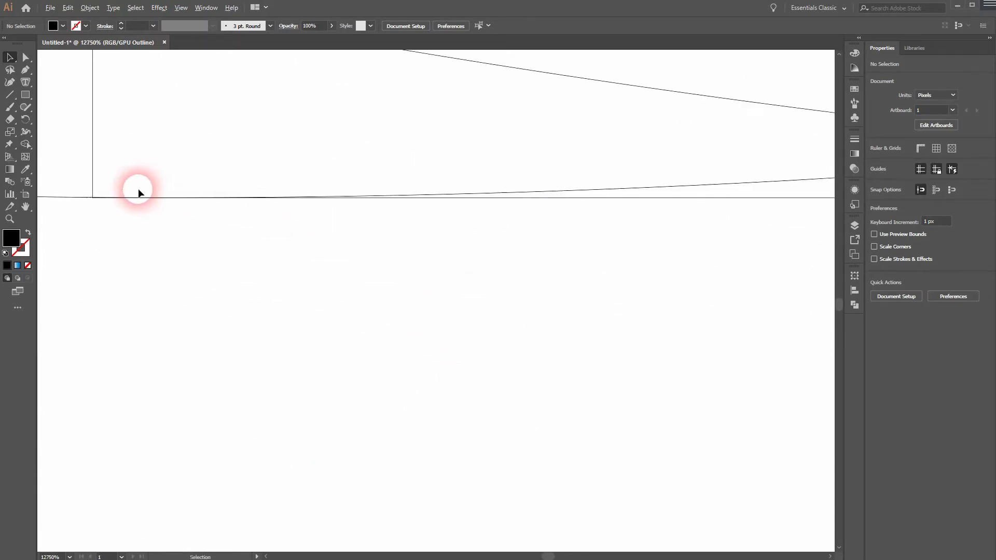
{"action": "scroll", "coordinate": [412, 317], "scroll_direction": "down", "scroll_amount": 4}
{"action": "key", "text": "ctrl+0"}
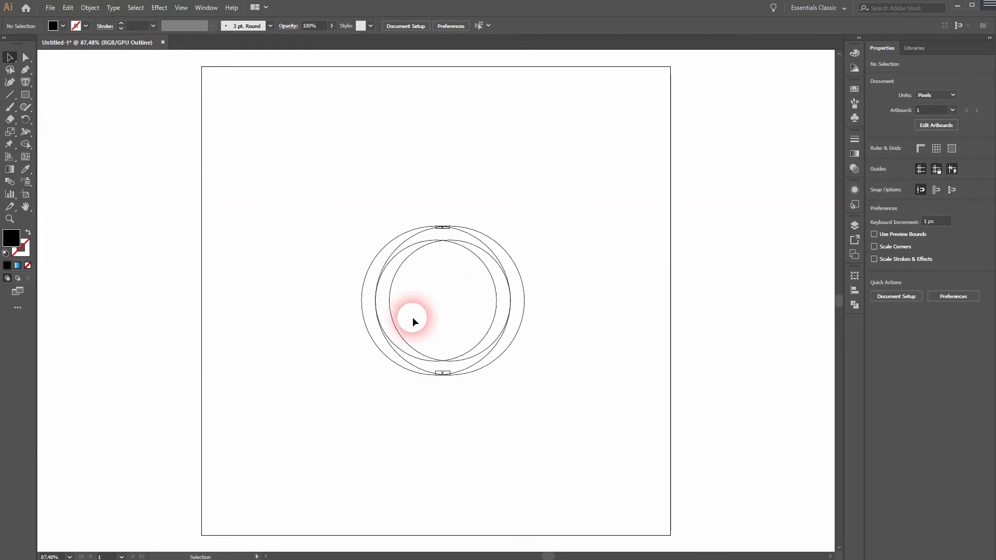
Select all rings and rectangles, and use the Shape Builder to merge the left ring's outer crescent with its bottom band.
{"action": "scroll", "coordinate": [416, 320], "scroll_direction": "up", "scroll_amount": 3}
{"action": "left_click_drag", "start_coordinate": [233, 477], "coordinate": [701, 88]}
{"action": "left_click_drag", "start_coordinate": [25, 145], "coordinate": [67, 139]}
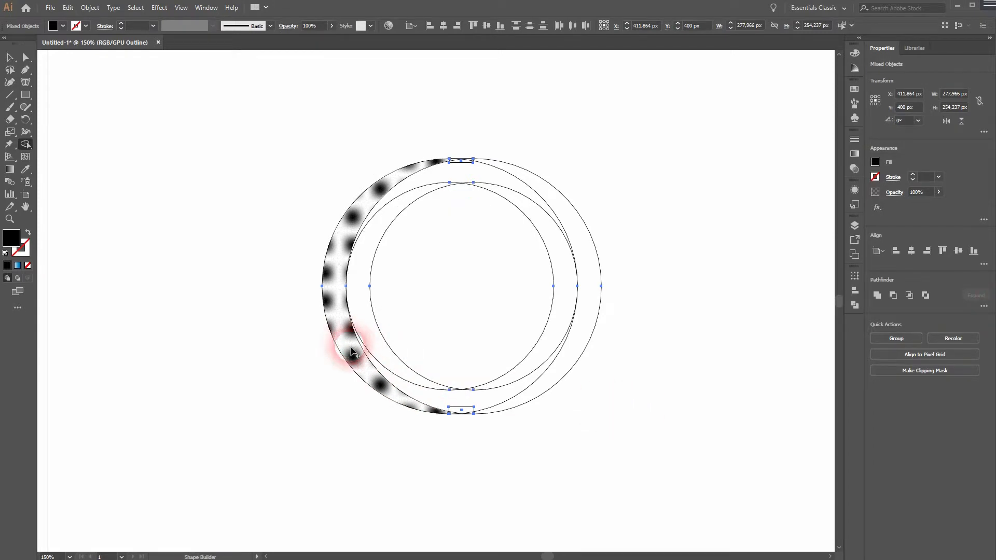
{"action": "left_click_drag", "start_coordinate": [402, 402], "coordinate": [432, 404]}
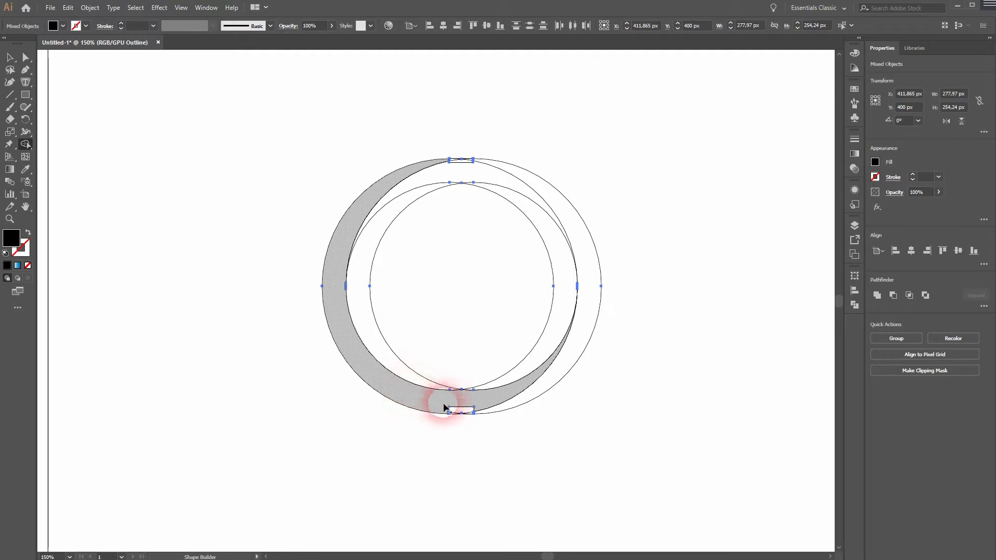
Merge the left ring's bottom band with its inner right-hand crescent using the Shape Builder.
{"action": "scroll", "coordinate": [454, 411], "scroll_direction": "up", "scroll_amount": 6, "text": "alt"}
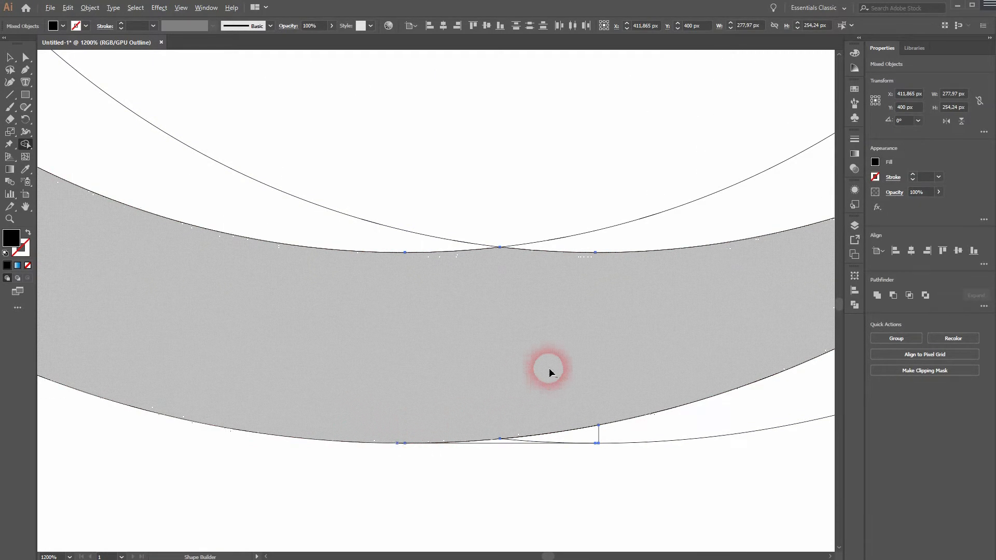
{"action": "scroll", "coordinate": [549, 369], "scroll_direction": "down", "scroll_amount": 4, "text": "alt"}
{"action": "mouse_move", "coordinate": [509, 371]}
{"action": "left_mouse_down"}
{"action": "mouse_move", "coordinate": [604, 345]}
{"action": "mouse_move", "coordinate": [676, 301]}
{"action": "left_mouse_up"}
{"action": "key", "text": "space"}
{"action": "left_click_drag", "start_coordinate": [702, 264], "coordinate": [606, 414]}
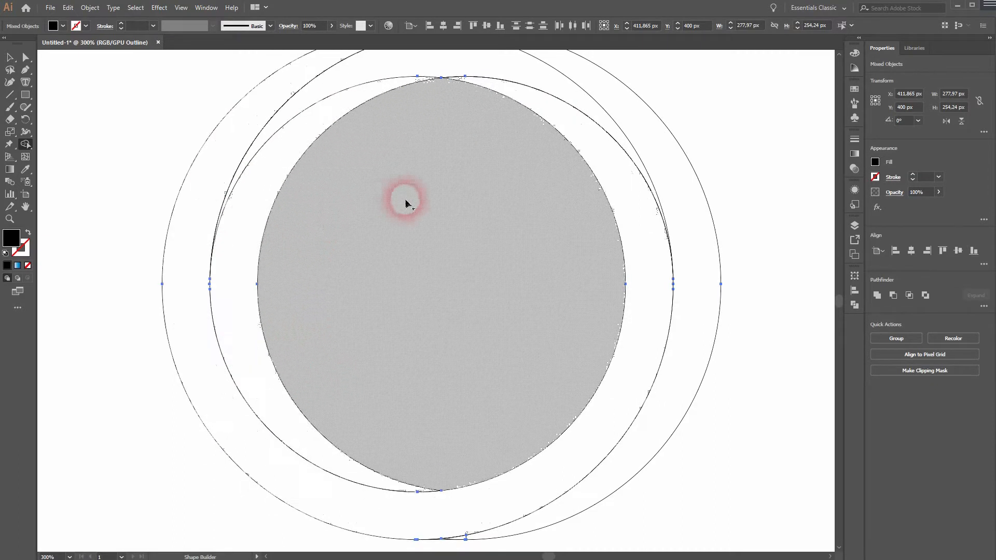
Merge the remaining sliver of the bottom rectangle with the right ring's outer crescent.
{"action": "key", "text": "space"}
{"action": "left_click_drag", "start_coordinate": [404, 202], "coordinate": [401, 170]}
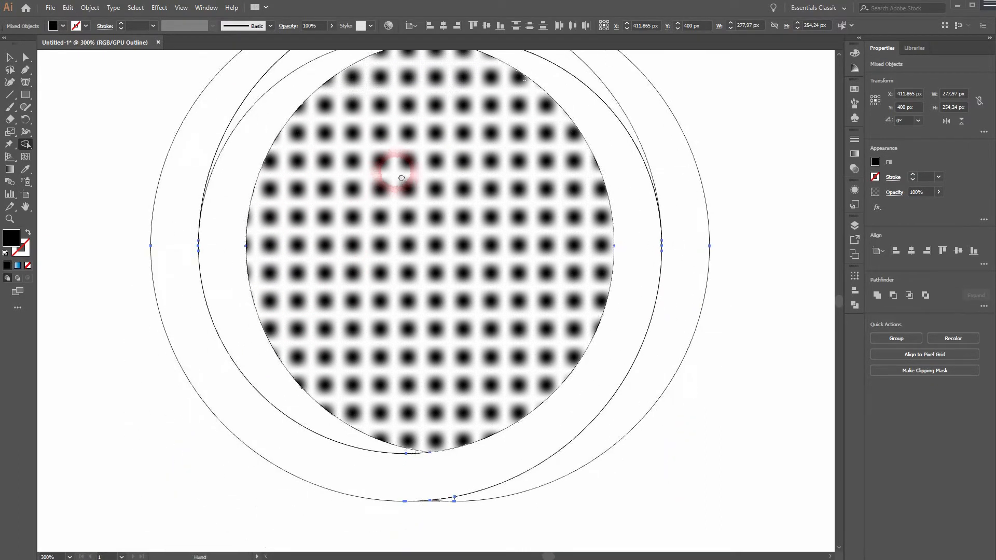
{"action": "scroll", "coordinate": [484, 488], "scroll_direction": "up", "scroll_amount": 4}
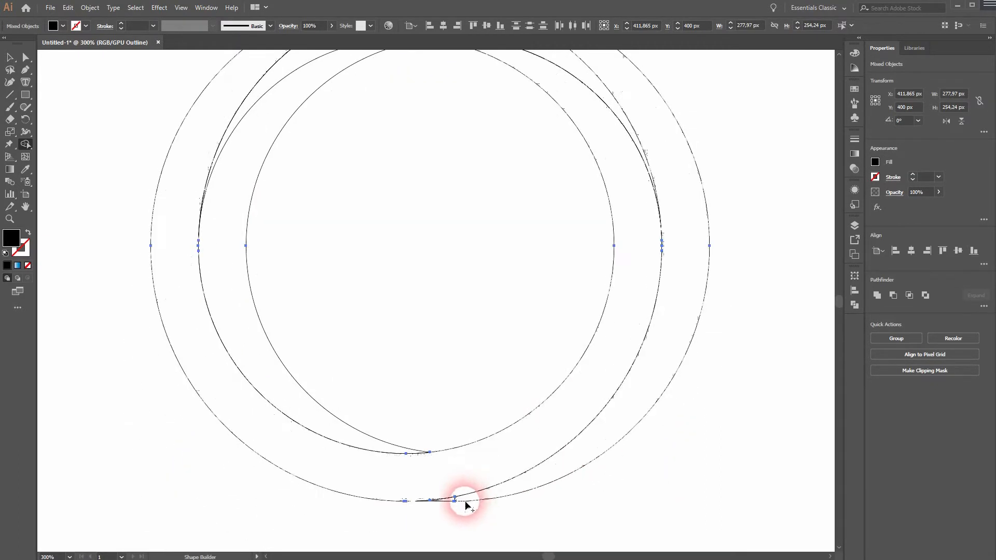
{"action": "left_click_drag", "start_coordinate": [443, 511], "coordinate": [372, 511]}
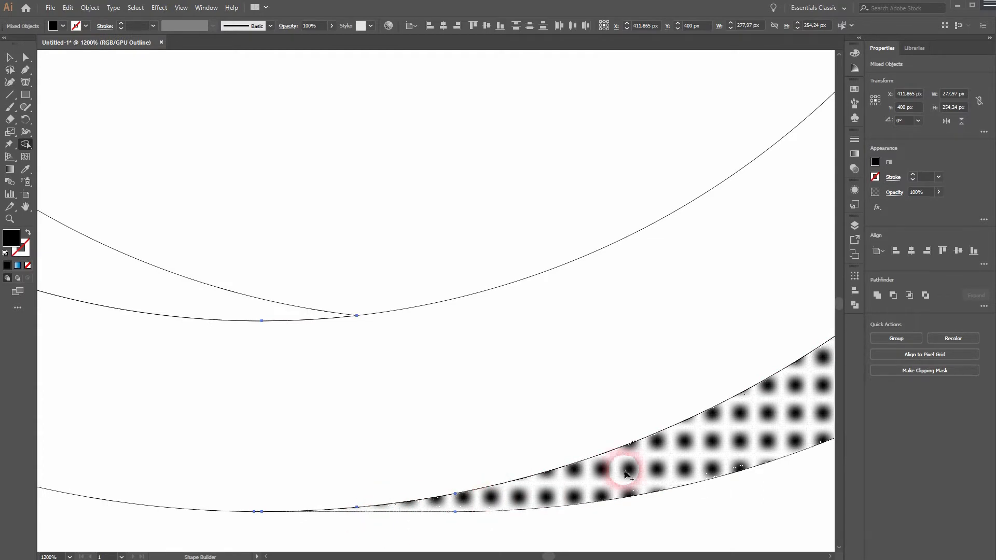
{"action": "scroll", "coordinate": [555, 491], "scroll_direction": "down", "scroll_amount": 8}
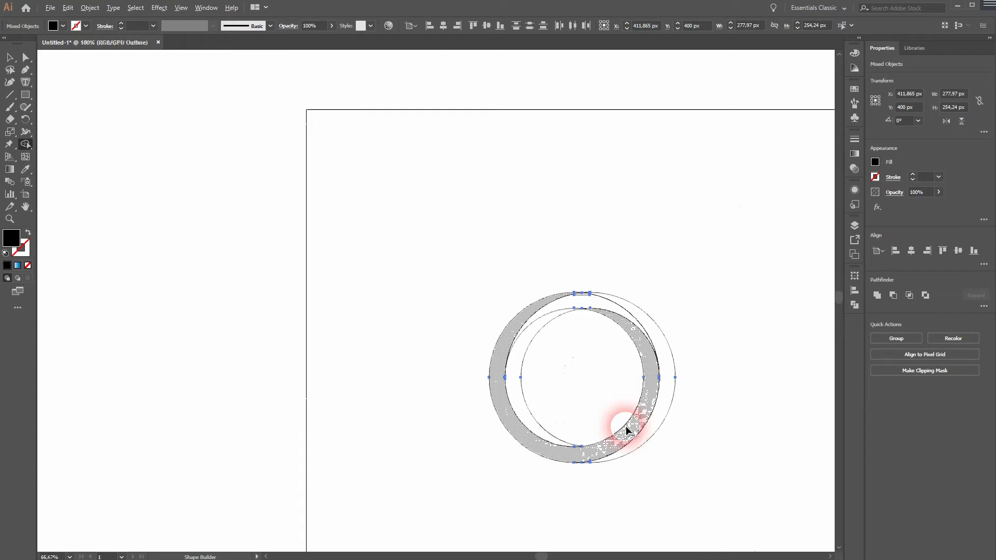
Merge the right ring's outer crescent, top band and inner left-hand crescent into one continuous shape.
{"action": "scroll", "coordinate": [627, 430], "scroll_direction": "up", "scroll_amount": 3}
{"action": "mouse_move", "coordinate": [611, 196]}
{"action": "left_mouse_down"}
{"action": "mouse_move", "coordinate": [597, 171]}
{"action": "mouse_move", "coordinate": [570, 179]}
{"action": "mouse_move", "coordinate": [527, 158]}
{"action": "left_mouse_up"}
{"action": "mouse_move", "coordinate": [454, 191]}
{"action": "left_mouse_down"}
{"action": "mouse_move", "coordinate": [400, 284]}
{"action": "mouse_move", "coordinate": [458, 456]}
{"action": "left_mouse_up"}
Merge the remaining sliver of the top rectangle with the left ring's outer crescent.
{"action": "scroll", "coordinate": [518, 152], "scroll_direction": "up", "scroll_amount": 5}
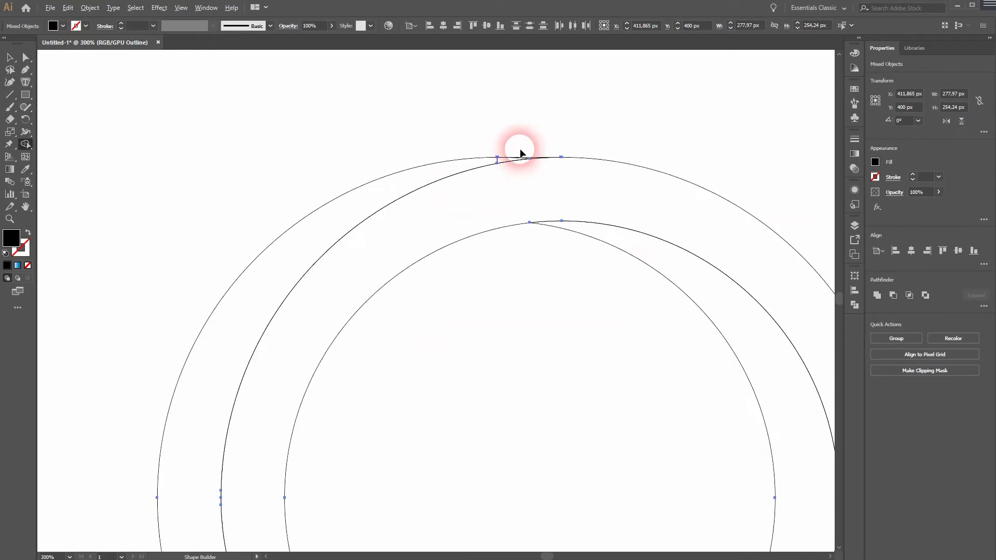
{"action": "left_click_drag", "start_coordinate": [477, 170], "coordinate": [587, 169]}
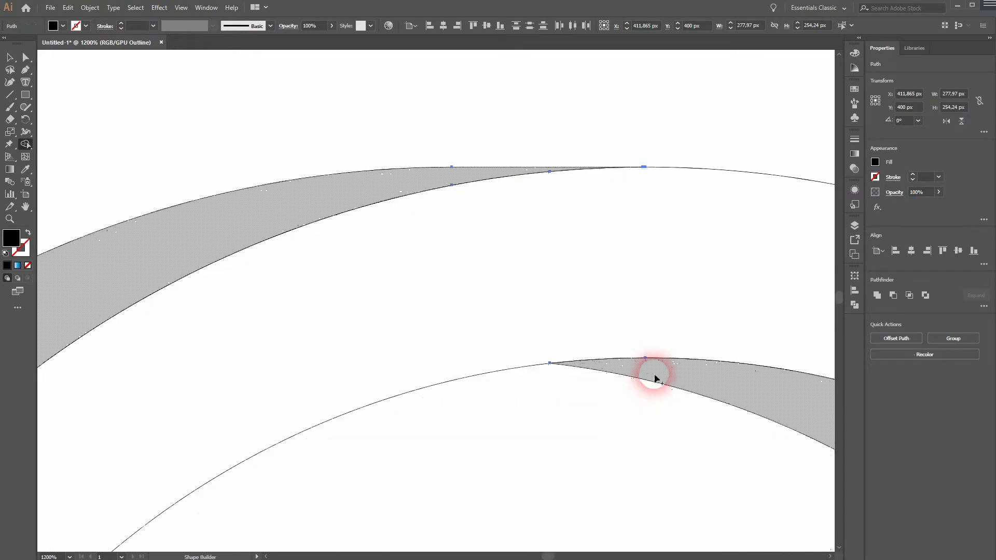
{"action": "key", "text": "ctrl+0"}
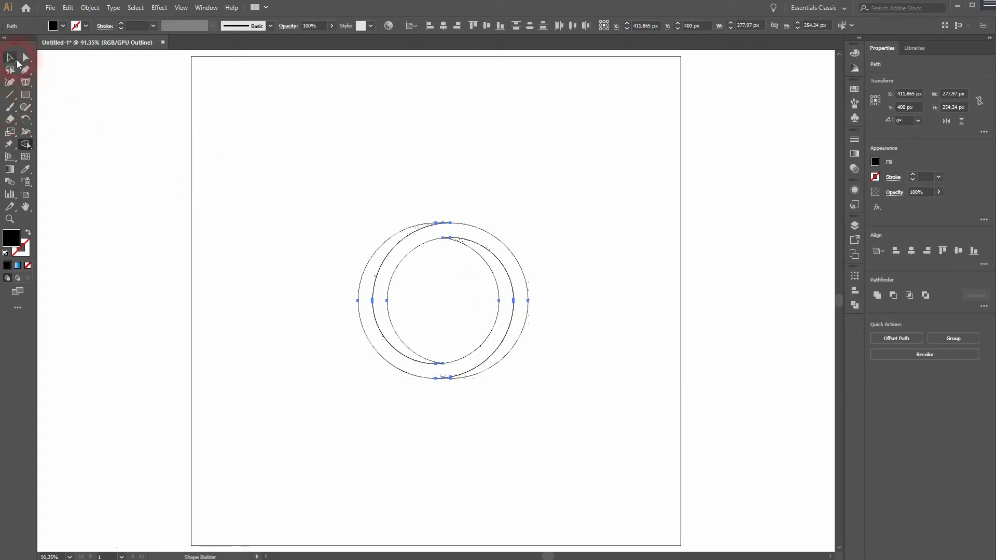
Return the artwork from outline to preview display and fill the right ring with red.
{"action": "left_click", "coordinate": [498, 381]}
{"action": "key", "text": "ctrl+y"}
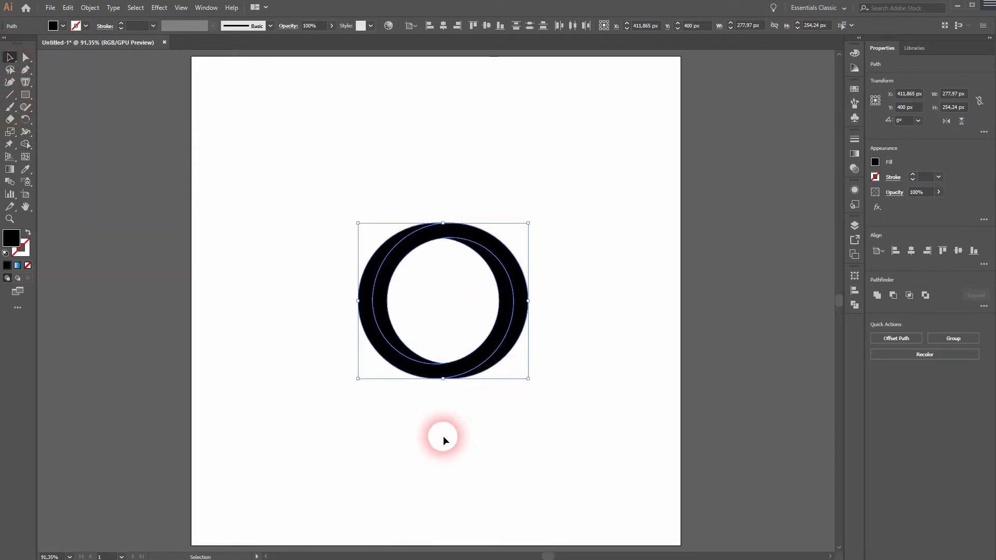
{"action": "left_click", "coordinate": [427, 431]}
{"action": "left_click", "coordinate": [517, 328]}
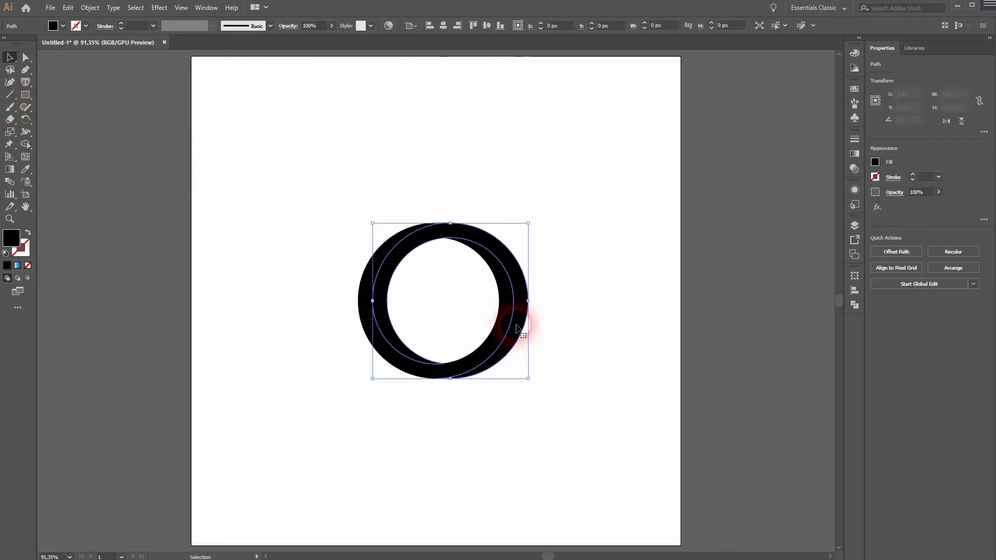
{"action": "left_click", "coordinate": [63, 27]}
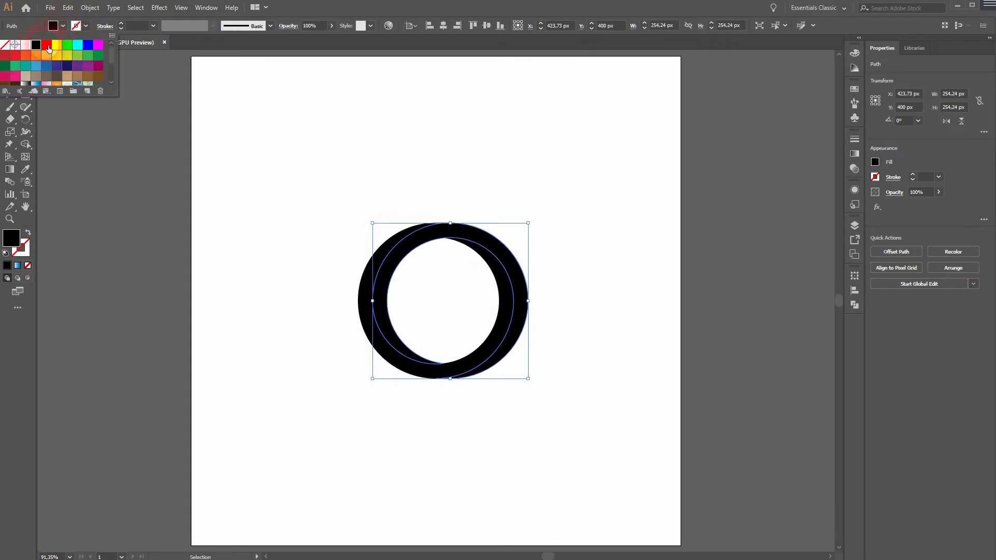
{"action": "left_click", "coordinate": [49, 49]}
{"action": "left_click", "coordinate": [306, 455]}
{"action": "left_click", "coordinate": [316, 451]}
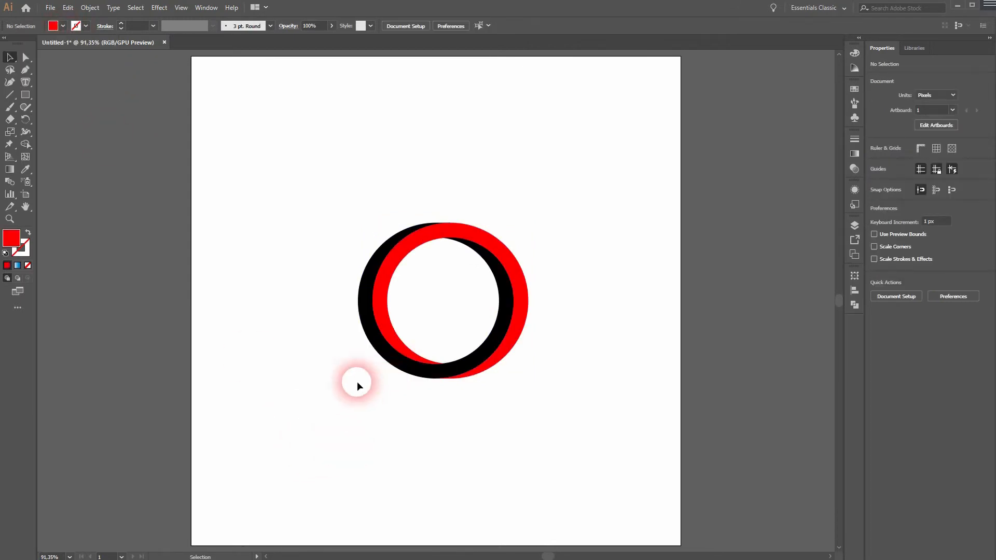
Try stretching both rings into a flat ellipse about 385 by 177 px, and undo the scaling.
{"action": "scroll", "coordinate": [400, 373], "scroll_direction": "up", "scroll_amount": 2}
{"action": "left_click_drag", "start_coordinate": [487, 253], "coordinate": [456, 340]}
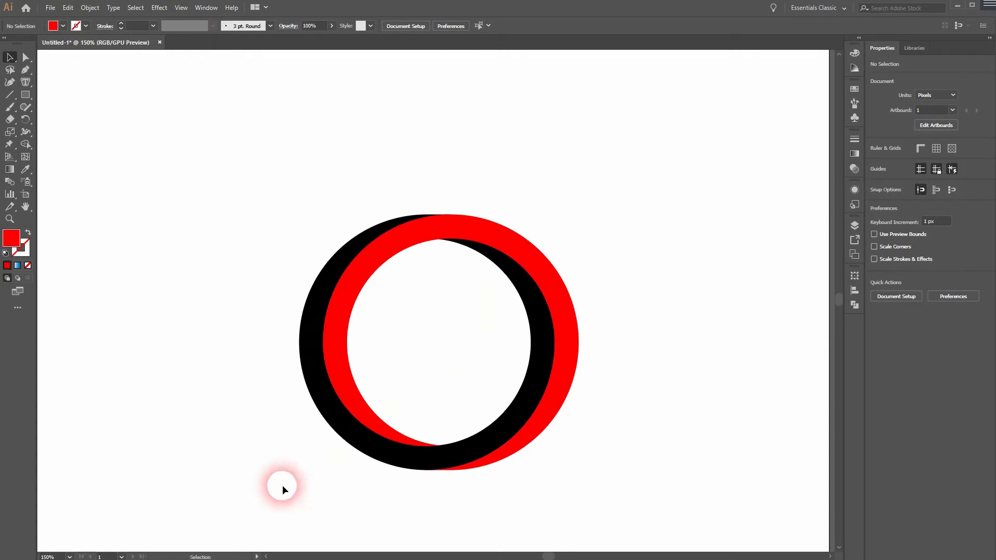
{"action": "left_click_drag", "start_coordinate": [282, 484], "coordinate": [690, 195]}
{"action": "left_click_drag", "start_coordinate": [580, 342], "coordinate": [686, 337]}
{"action": "left_click_drag", "start_coordinate": [497, 214], "coordinate": [506, 293]}
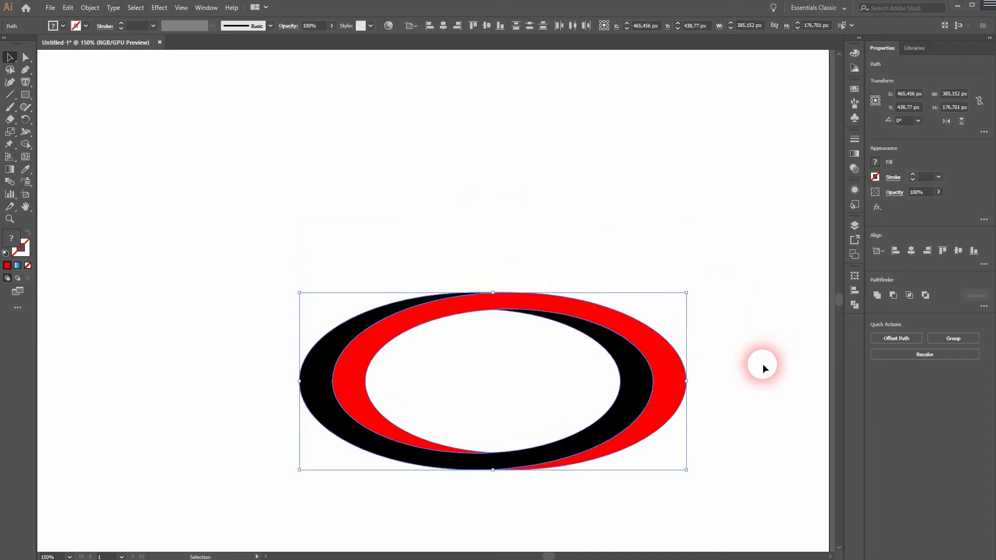
{"action": "key", "text": "ctrl+z"}
{"action": "key", "text": "ctrl+z"}
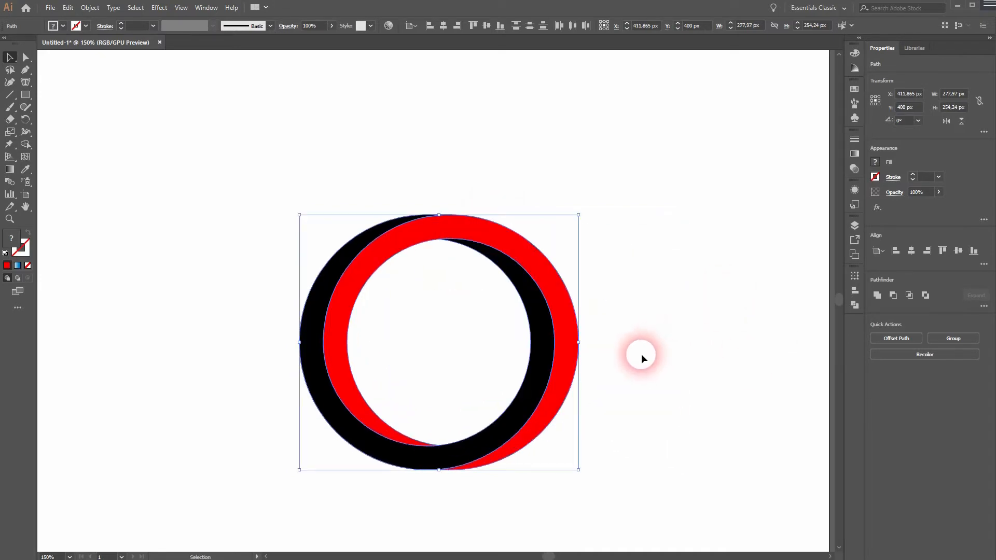
Apply the White, Black linear gradient to the fills of both rings.
{"action": "left_click", "coordinate": [9, 170]}
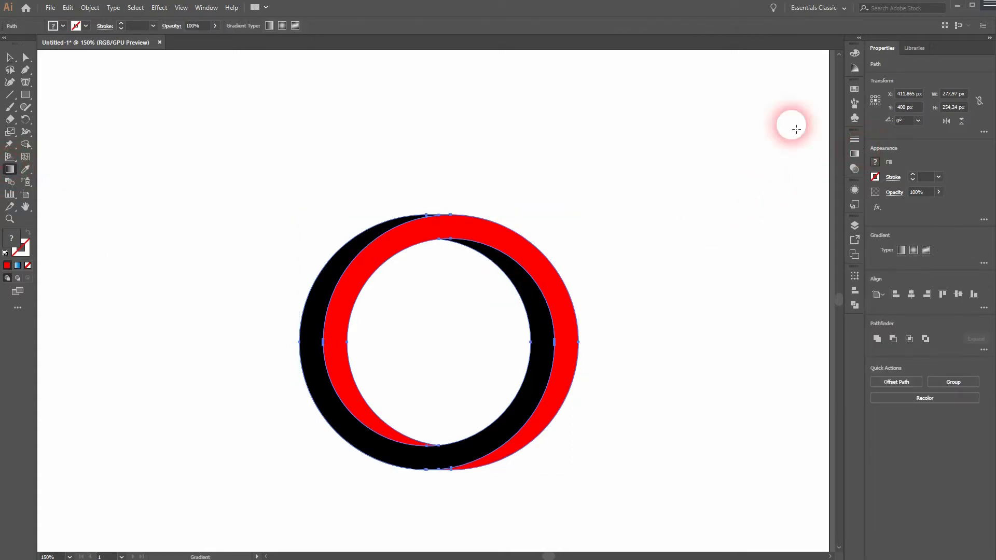
{"action": "left_click", "coordinate": [207, 9]}
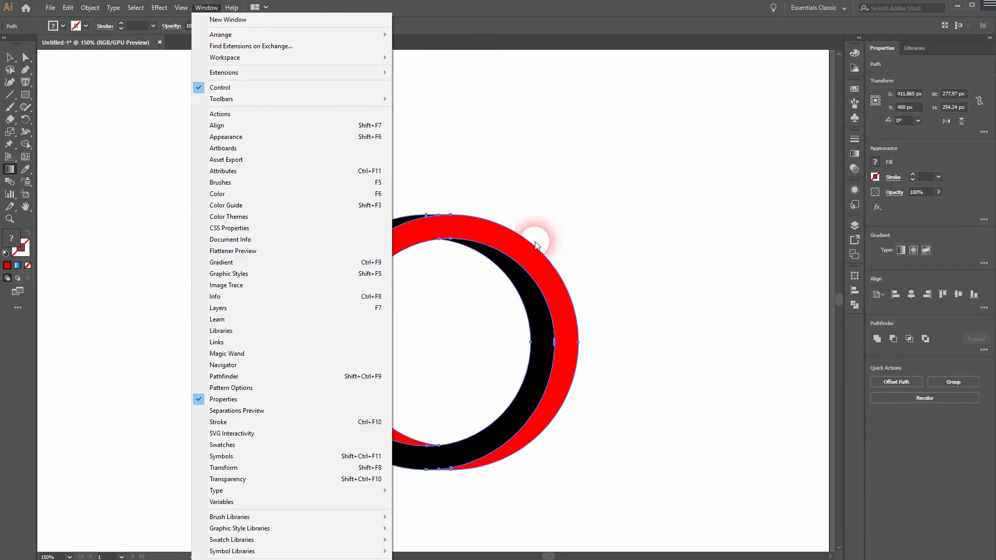
{"action": "left_click", "coordinate": [856, 153]}
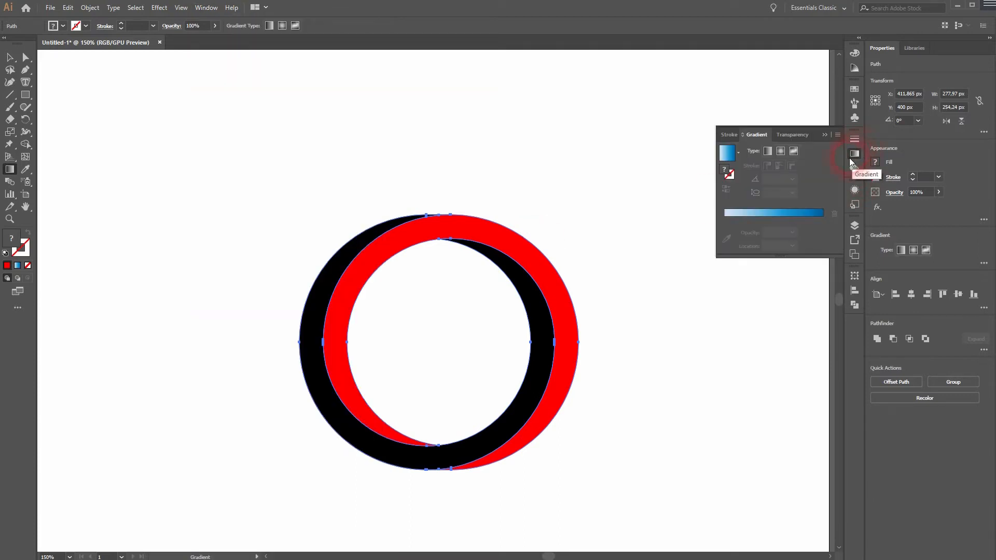
{"action": "left_click", "coordinate": [738, 153]}
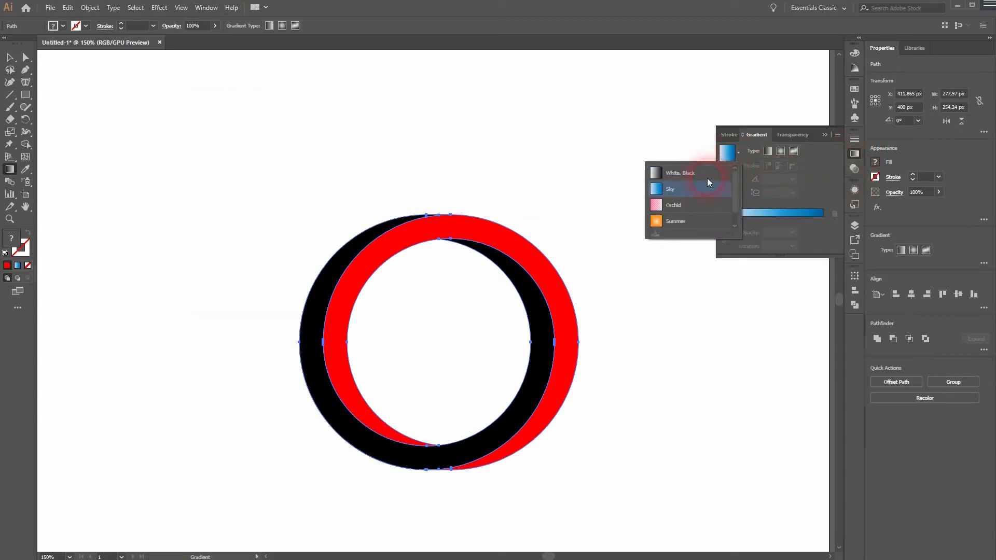
{"action": "left_click", "coordinate": [693, 175]}
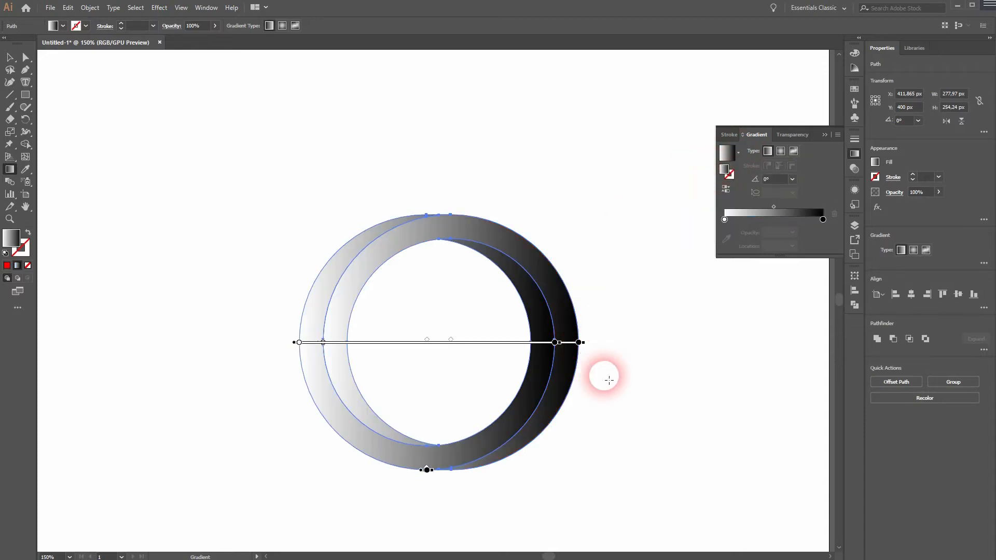
{"action": "left_click", "coordinate": [690, 464]}
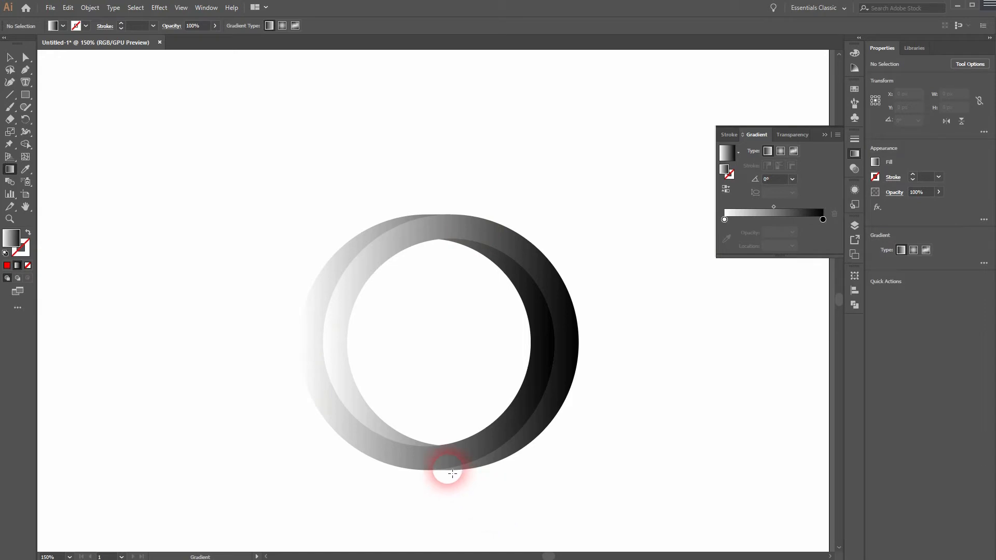
Select both rings and apply the Sky gradient preset to their fills.
{"action": "left_click", "coordinate": [315, 363]}
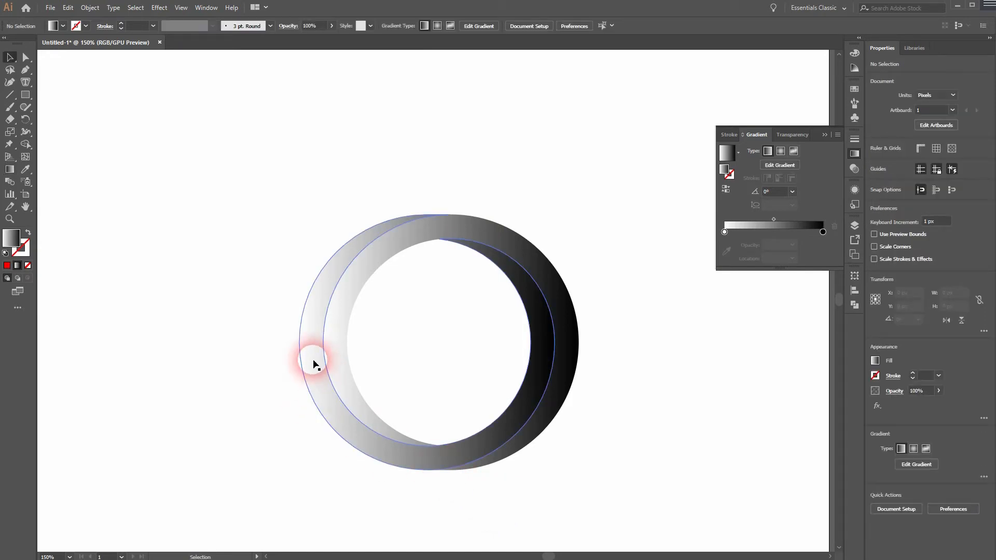
{"action": "key", "text": "v"}
{"action": "key", "text": "ctrl+a"}
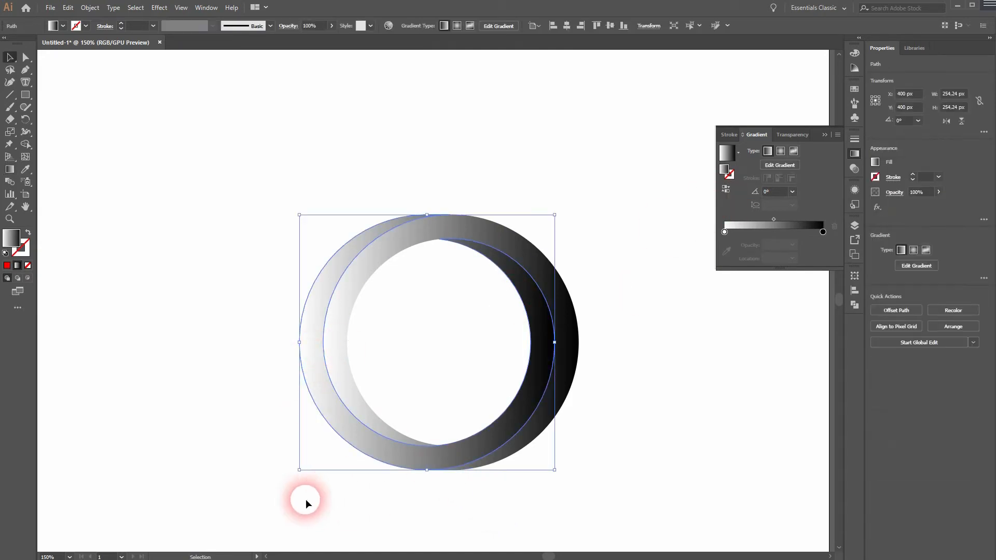
{"action": "left_click", "coordinate": [737, 154]}
{"action": "left_click", "coordinate": [657, 189]}
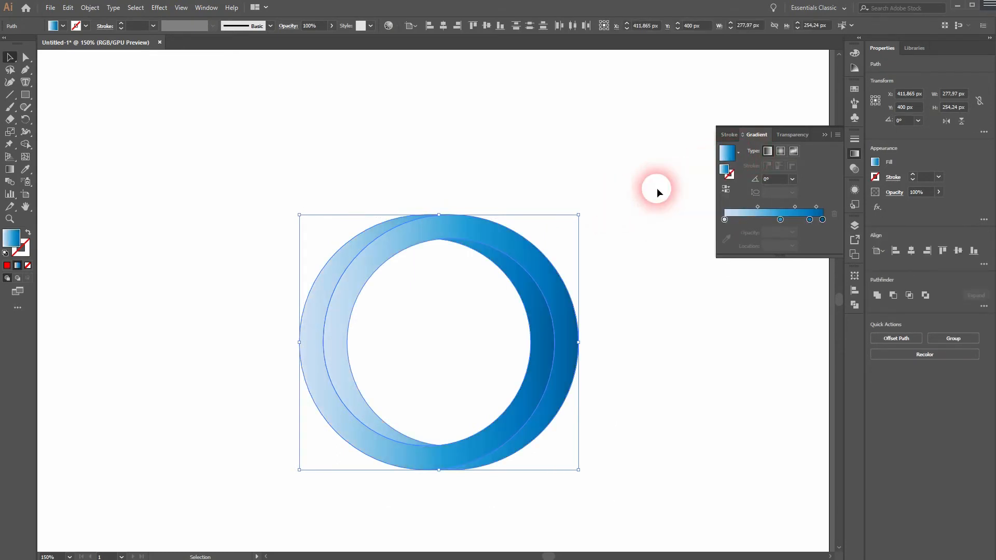
{"action": "left_click", "coordinate": [685, 377]}
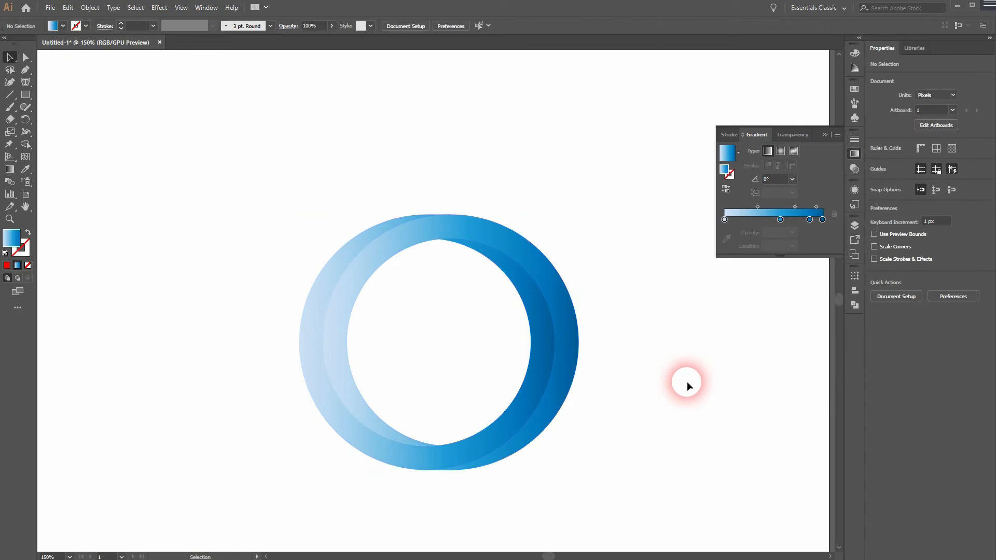
Redraw the left ring's gradient direction with the Gradient tool, at an angle of about 114.2°.
{"action": "left_click", "coordinate": [303, 340]}
{"action": "left_click", "coordinate": [9, 170]}
{"action": "mouse_move", "coordinate": [569, 351]}
{"action": "left_mouse_down"}
{"action": "mouse_move", "coordinate": [440, 251]}
{"action": "mouse_move", "coordinate": [222, 269]}
{"action": "mouse_move", "coordinate": [246, 255]}
{"action": "mouse_move", "coordinate": [266, 263]}
{"action": "left_mouse_up"}
{"action": "key", "text": "v"}
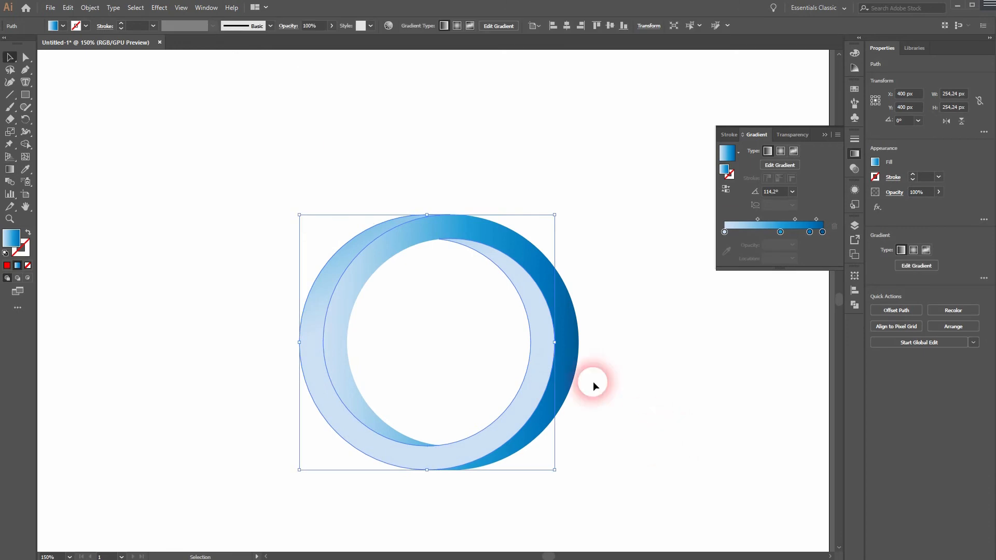
Redraw the right ring's gradient diagonally down to the lower right, at an angle of about -32.4°.
{"action": "left_click", "coordinate": [559, 356]}
{"action": "left_click", "coordinate": [10, 172]}
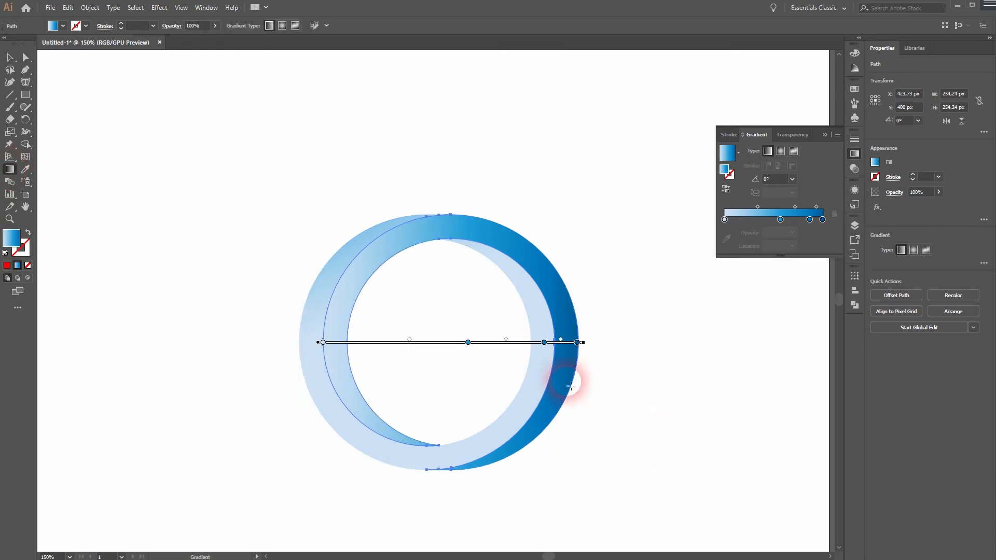
{"action": "mouse_move", "coordinate": [593, 345]}
{"action": "left_mouse_down"}
{"action": "mouse_move", "coordinate": [587, 340]}
{"action": "mouse_move", "coordinate": [558, 435]}
{"action": "mouse_move", "coordinate": [429, 476]}
{"action": "mouse_move", "coordinate": [439, 487]}
{"action": "mouse_move", "coordinate": [511, 463]}
{"action": "left_mouse_up"}
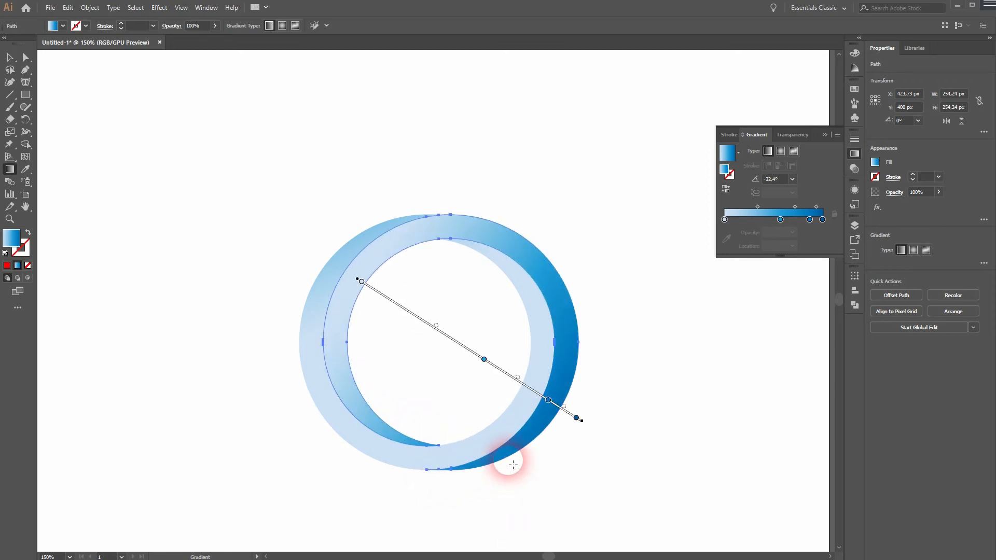
{"action": "key", "text": "v"}
{"action": "left_click", "coordinate": [738, 441]}
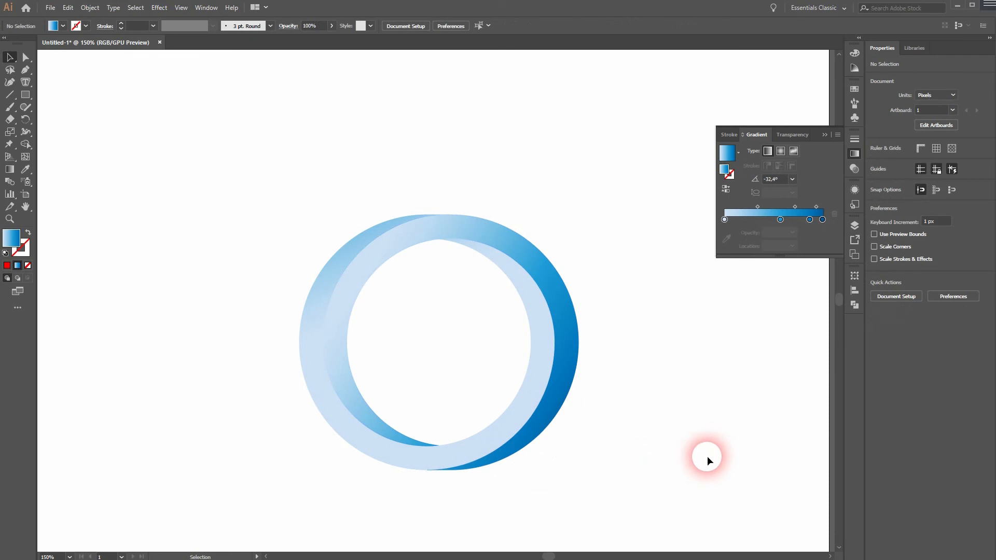
Scale both rings down together proportionally about their shared centre.
{"action": "left_click_drag", "start_coordinate": [228, 495], "coordinate": [656, 164]}
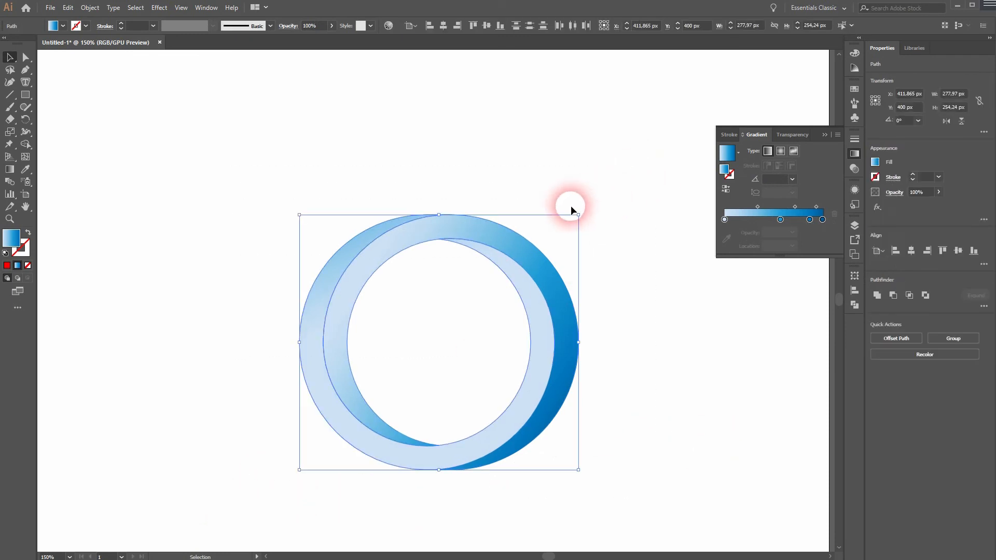
{"action": "left_click_drag", "start_coordinate": [582, 220], "coordinate": [545, 245]}
{"action": "left_click", "coordinate": [629, 403]}
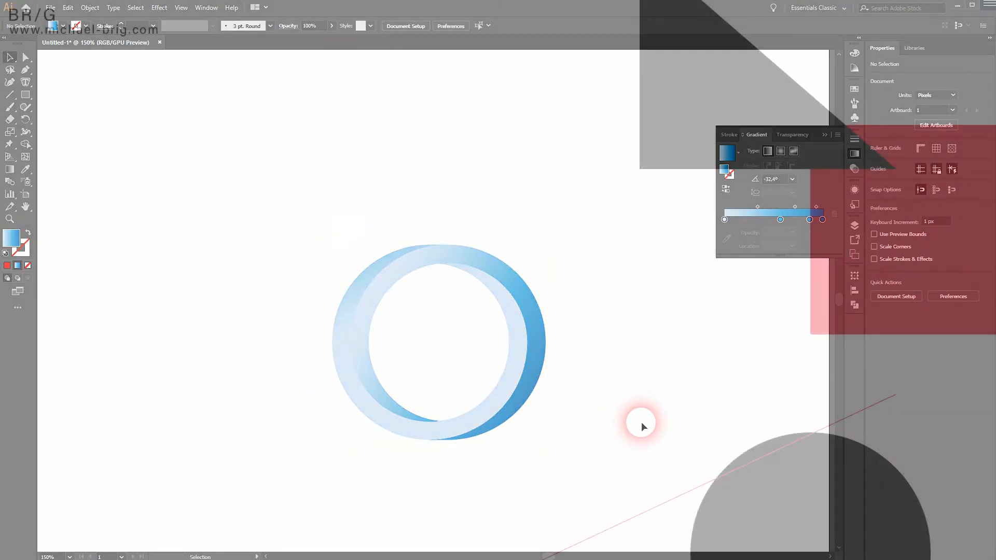